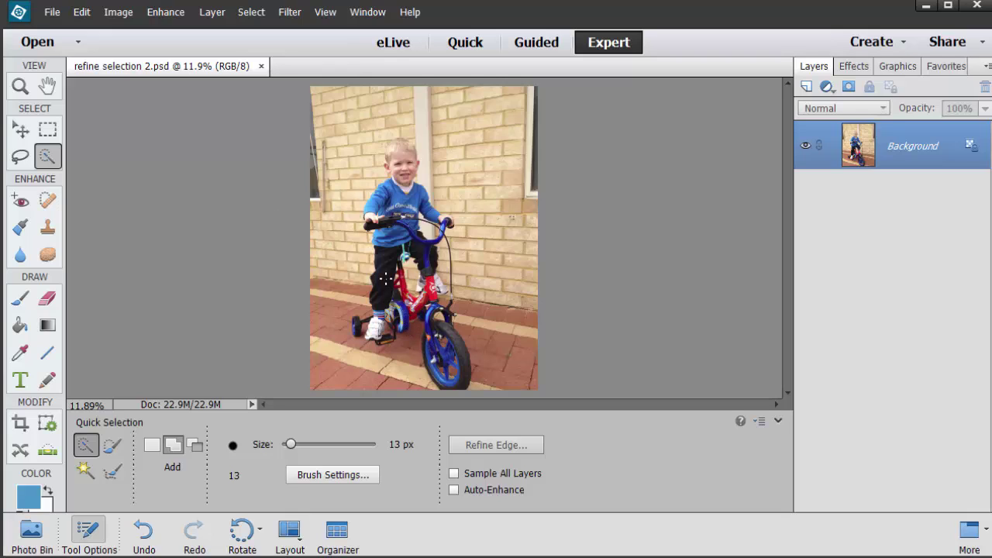
Create a rough Quick Selection of the boy and his bike, including the rear training wheel.
{"action": "left_click_drag", "start_coordinate": [397, 211], "coordinate": [401, 153]}
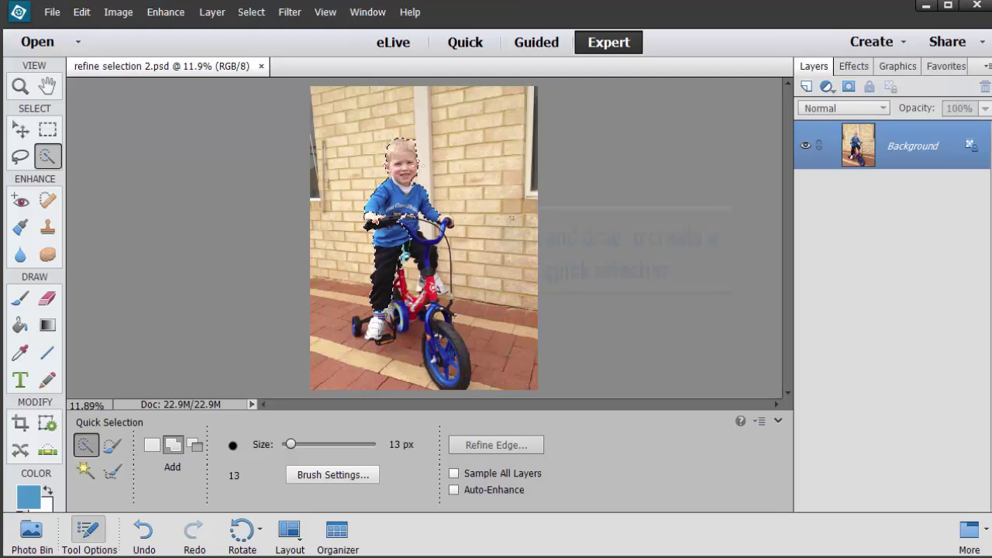
{"action": "mouse_move", "coordinate": [440, 233]}
{"action": "left_mouse_down"}
{"action": "mouse_move", "coordinate": [416, 253]}
{"action": "mouse_move", "coordinate": [436, 317]}
{"action": "mouse_move", "coordinate": [448, 308]}
{"action": "mouse_move", "coordinate": [458, 376]}
{"action": "mouse_move", "coordinate": [377, 329]}
{"action": "left_mouse_up"}
{"action": "left_click", "coordinate": [358, 326]}
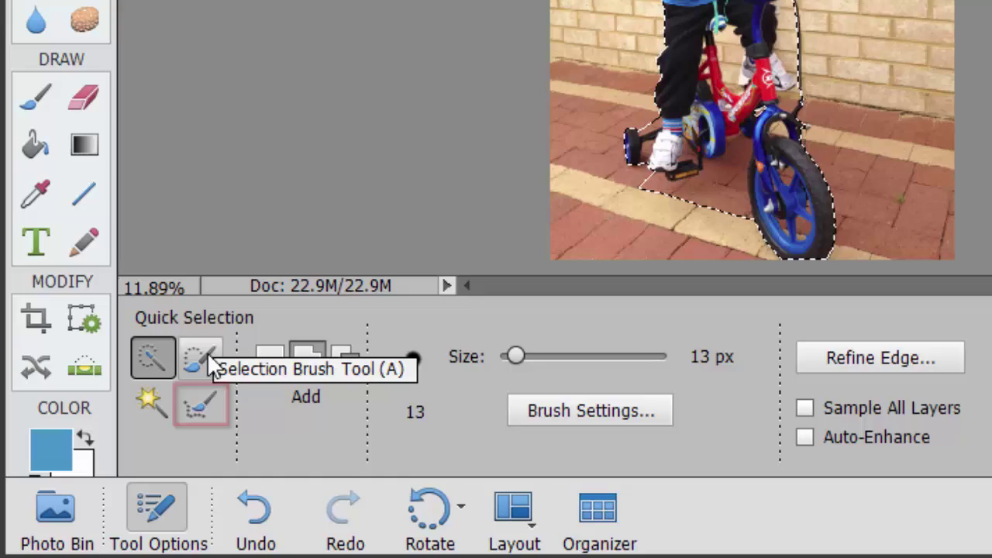
With the Refine Selection Brush in Push mode at 150 px, push the stray wall patch beside the handlebar grip out of the selection.
{"action": "left_click", "coordinate": [202, 401]}
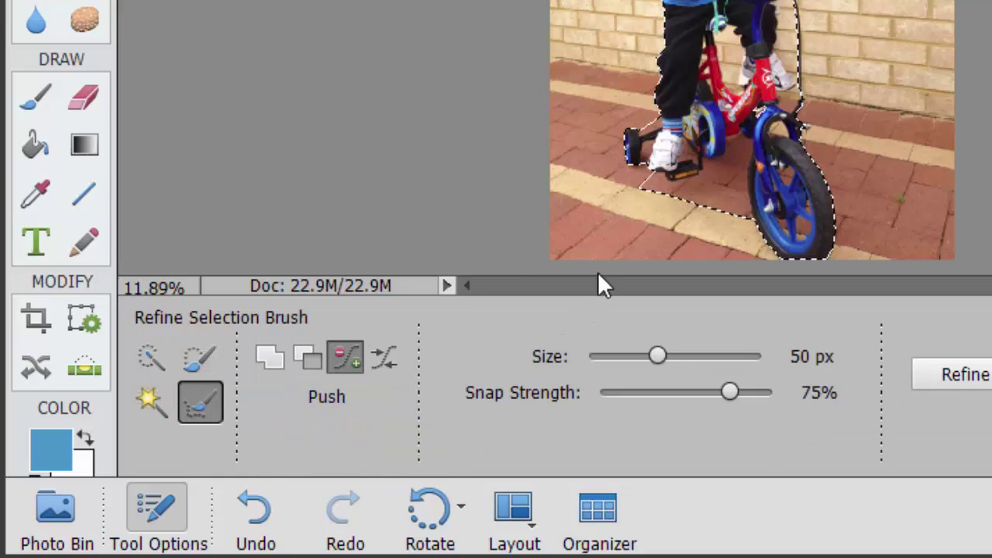
{"action": "key", "text": "ctrl+equal"}
{"action": "key", "text": "ctrl+equal"}
{"action": "key", "text": "ctrl+equal"}
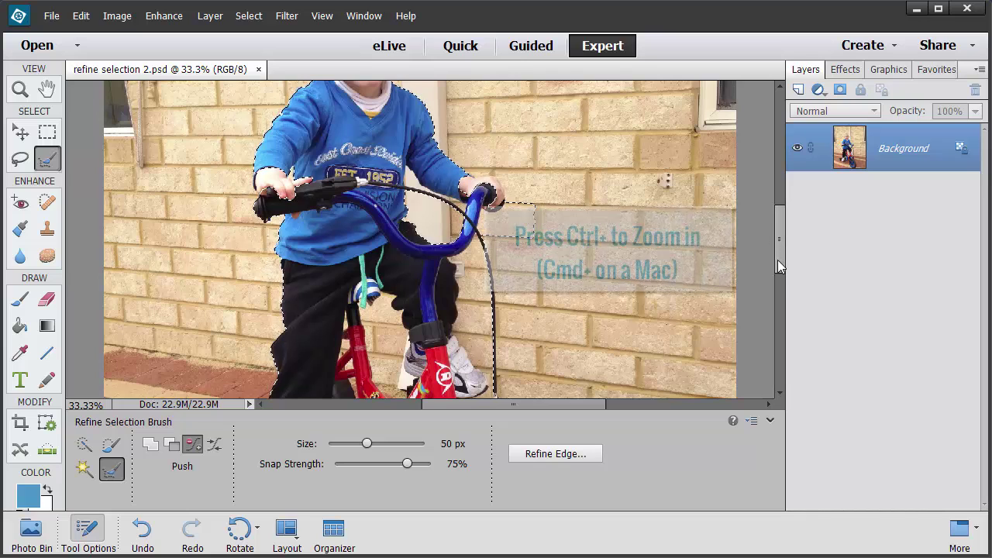
{"action": "left_click_drag", "start_coordinate": [778, 260], "coordinate": [773, 219]}
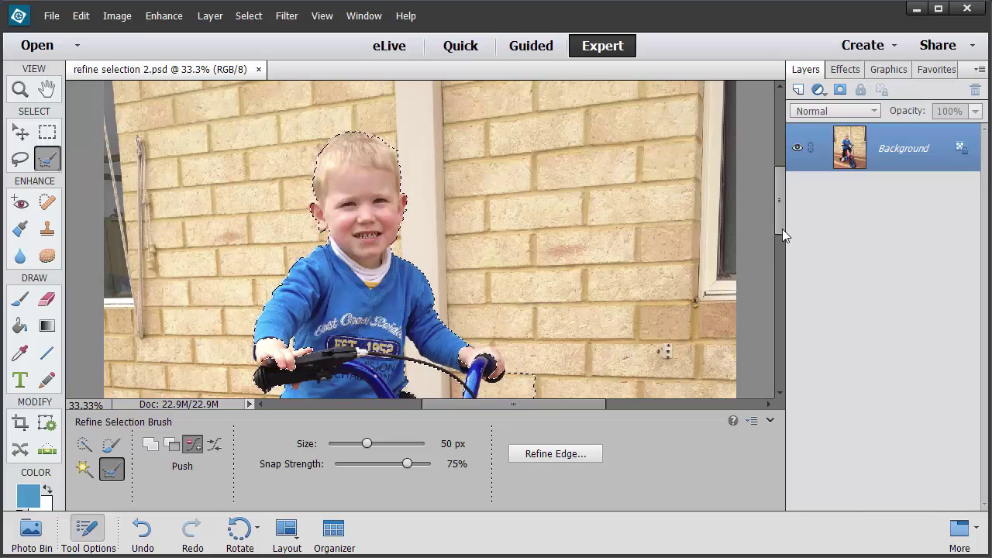
{"action": "scroll", "coordinate": [782, 228], "scroll_direction": "down", "scroll_amount": 2}
{"action": "mouse_move", "coordinate": [500, 328]}
{"action": "left_mouse_down"}
{"action": "mouse_move", "coordinate": [531, 294]}
{"action": "mouse_move", "coordinate": [521, 327]}
{"action": "mouse_move", "coordinate": [517, 293]}
{"action": "mouse_move", "coordinate": [509, 329]}
{"action": "left_mouse_up"}
{"action": "key", "text": "bracketright"}
{"action": "key", "text": "bracketright"}
{"action": "key", "text": "bracketright"}
{"action": "key", "text": "bracketright"}
{"action": "key", "text": "bracketright"}
{"action": "key", "text": "bracketright"}
{"action": "key", "text": "bracketright"}
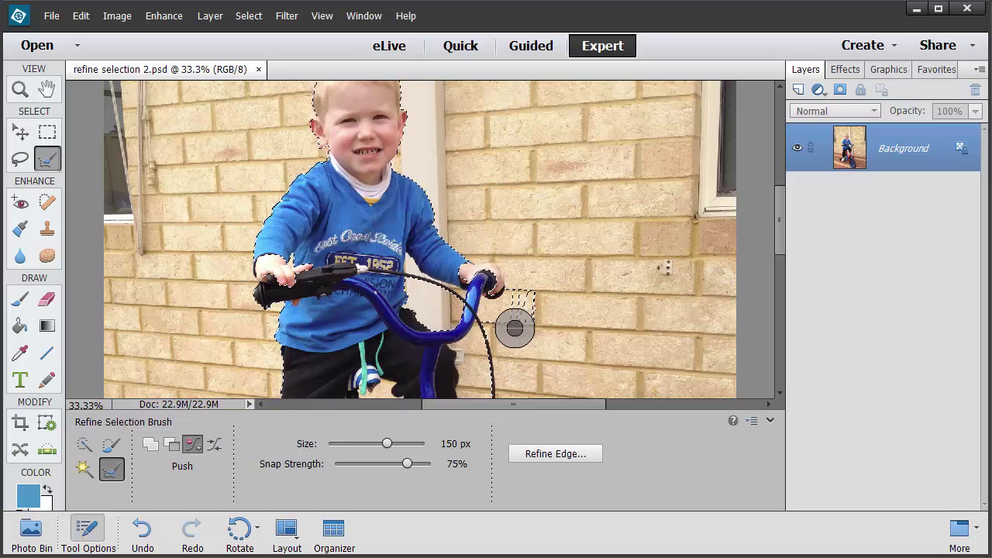
{"action": "mouse_move", "coordinate": [511, 328]}
{"action": "left_mouse_down"}
{"action": "mouse_move", "coordinate": [524, 288]}
{"action": "mouse_move", "coordinate": [516, 381]}
{"action": "mouse_move", "coordinate": [512, 331]}
{"action": "mouse_move", "coordinate": [488, 305]}
{"action": "mouse_move", "coordinate": [500, 311]}
{"action": "mouse_move", "coordinate": [511, 295]}
{"action": "mouse_move", "coordinate": [510, 311]}
{"action": "mouse_move", "coordinate": [507, 301]}
{"action": "mouse_move", "coordinate": [494, 319]}
{"action": "mouse_move", "coordinate": [493, 370]}
{"action": "mouse_move", "coordinate": [493, 326]}
{"action": "mouse_move", "coordinate": [501, 358]}
{"action": "left_mouse_up"}
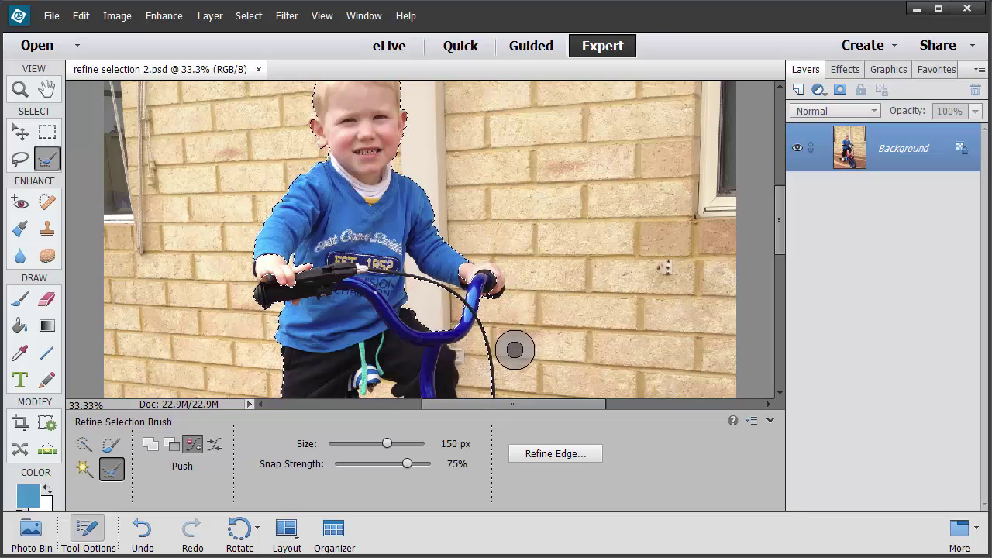
Push the selection edge outward around the hand and grip at the upright end of the handlebar.
{"action": "key", "text": "ctrl+plus"}
{"action": "key", "text": "ctrl+plus"}
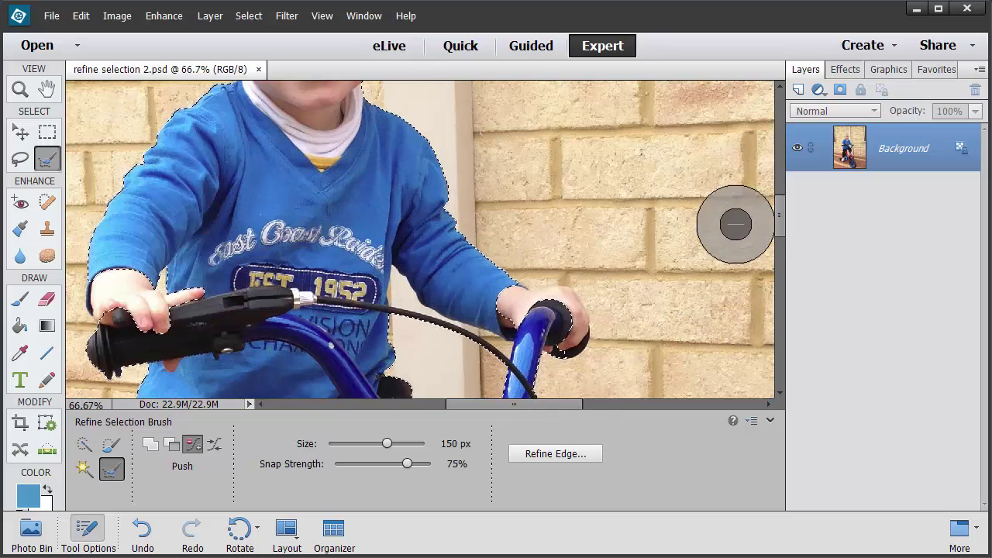
{"action": "left_click_drag", "start_coordinate": [780, 229], "coordinate": [782, 257]}
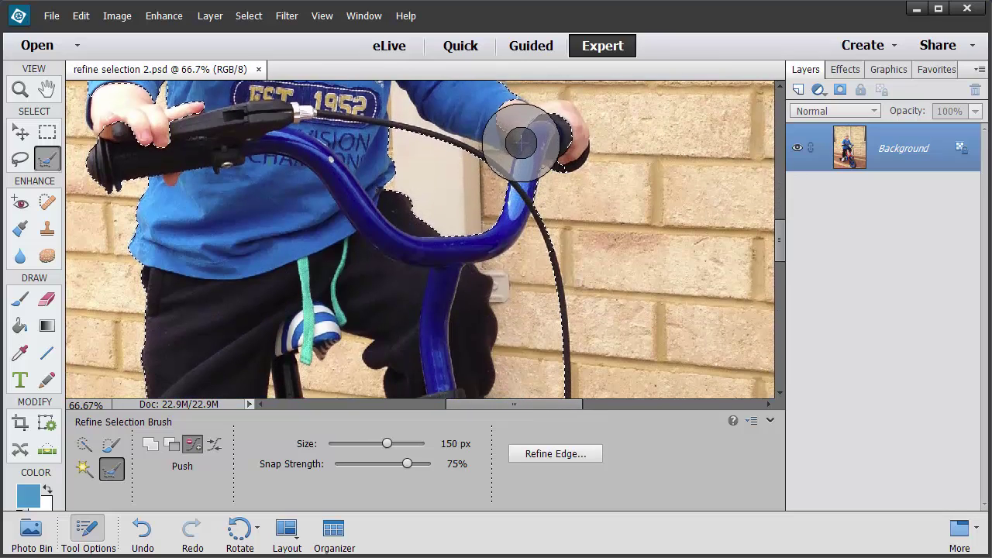
{"action": "mouse_move", "coordinate": [514, 124]}
{"action": "left_mouse_down"}
{"action": "mouse_move", "coordinate": [514, 115]}
{"action": "mouse_move", "coordinate": [560, 118]}
{"action": "mouse_move", "coordinate": [569, 162]}
{"action": "mouse_move", "coordinate": [531, 98]}
{"action": "mouse_move", "coordinate": [559, 109]}
{"action": "left_mouse_up"}
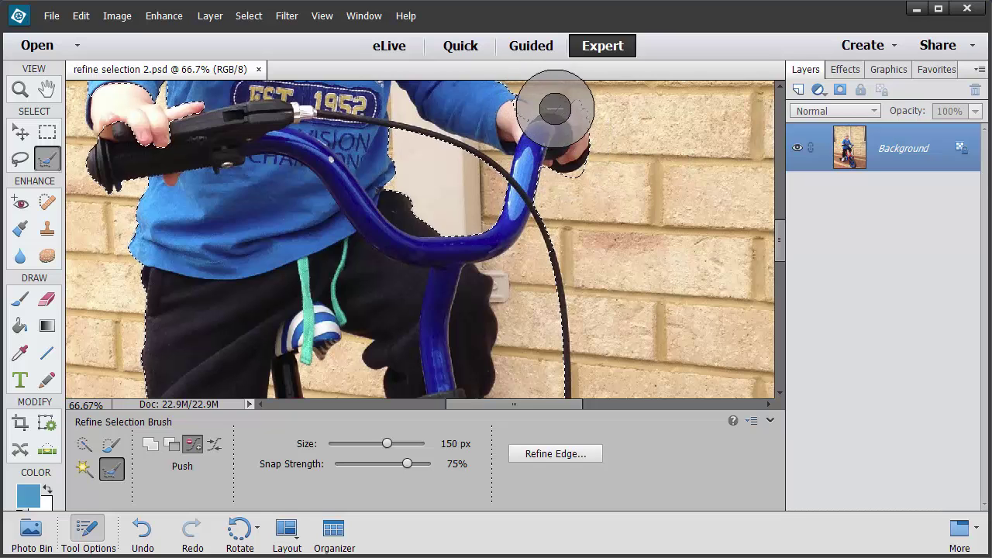
Remove the wall area between the trouser leg and the brake cable from the selection, using brush sizes of 70 px and 150 px.
{"action": "key", "text": "bracketleft"}
{"action": "key", "text": "bracketleft"}
{"action": "key", "text": "bracketleft"}
{"action": "key", "text": "bracketleft"}
{"action": "key", "text": "bracketleft"}
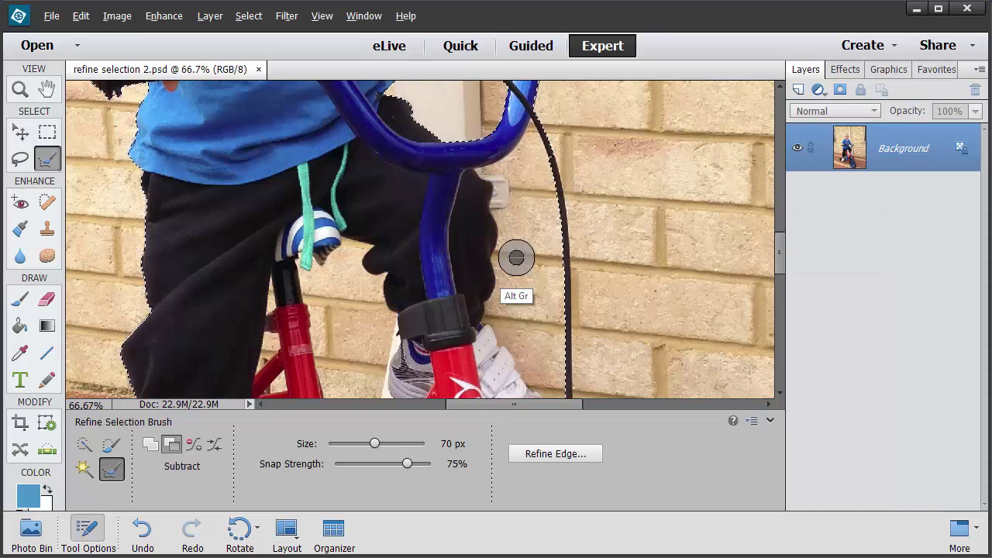
{"action": "left_click_drag", "start_coordinate": [517, 257], "coordinate": [501, 186]}
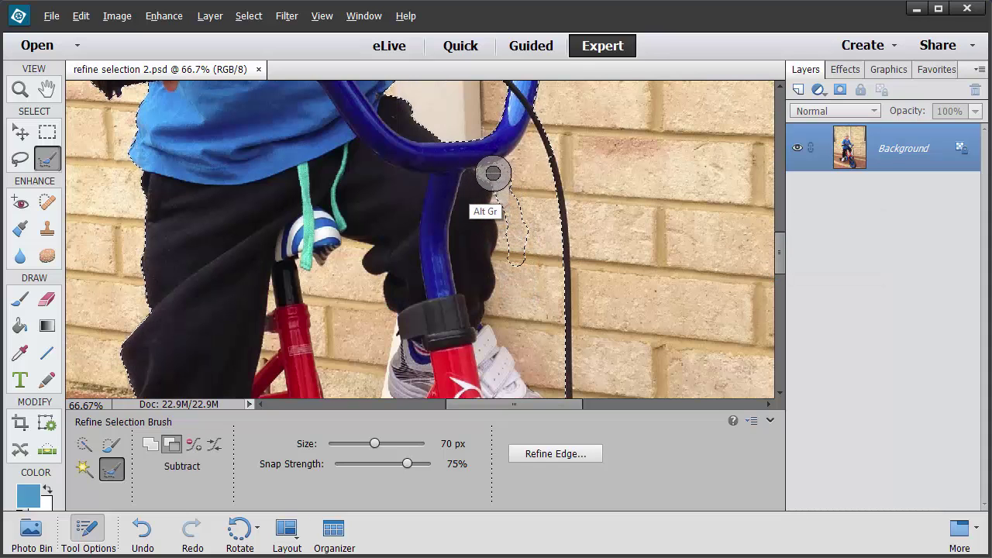
{"action": "left_click_drag", "start_coordinate": [521, 142], "coordinate": [530, 281]}
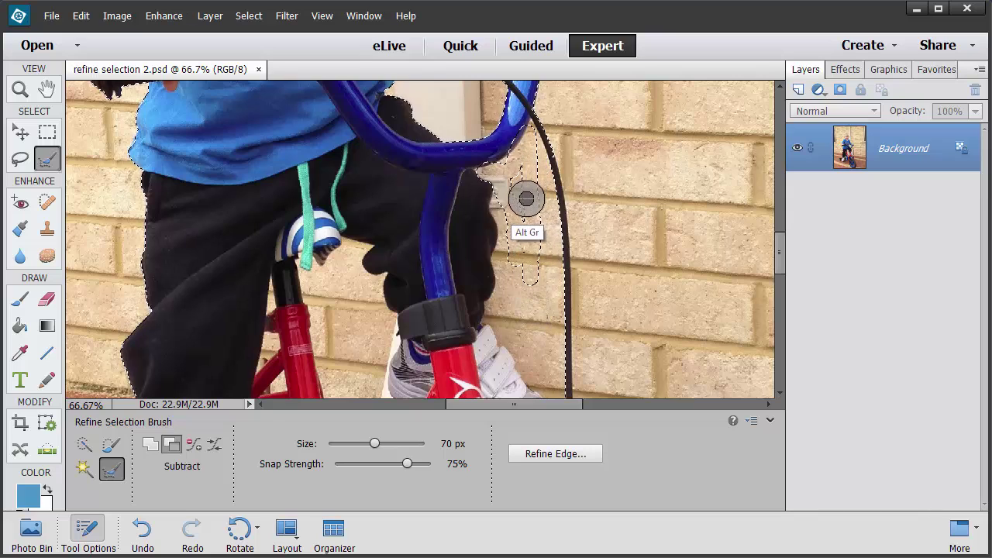
{"action": "key", "text": "bracketright"}
{"action": "key", "text": "bracketright"}
{"action": "key", "text": "bracketright"}
{"action": "key", "text": "bracketright"}
{"action": "key", "text": "bracketright"}
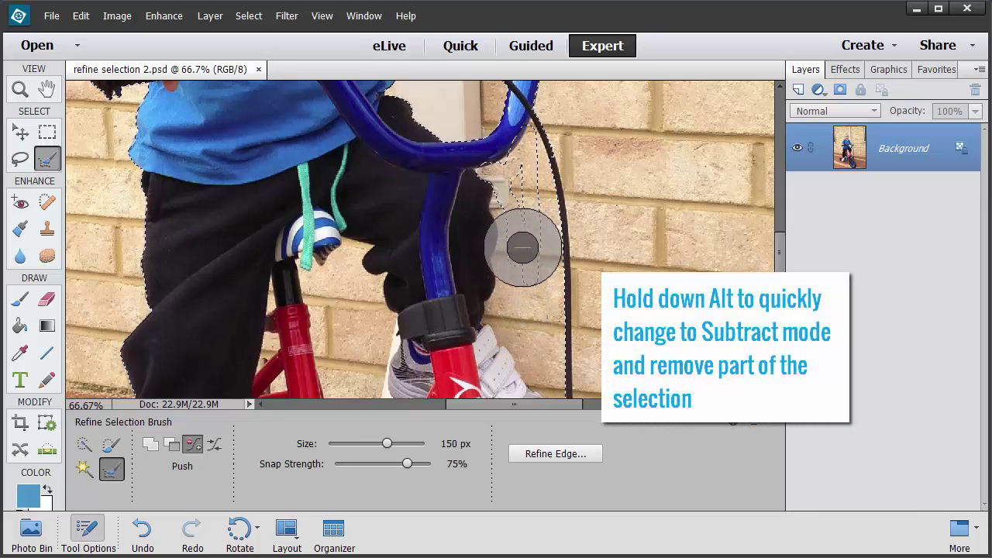
{"action": "mouse_move", "coordinate": [528, 287]}
{"action": "left_mouse_down"}
{"action": "mouse_move", "coordinate": [524, 339]}
{"action": "mouse_move", "coordinate": [524, 166]}
{"action": "left_mouse_up"}
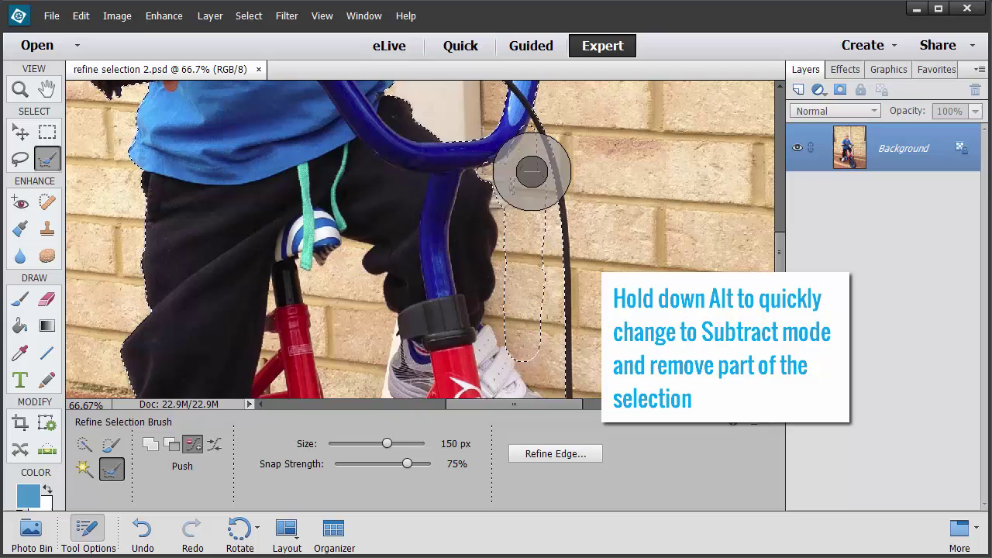
{"action": "mouse_move", "coordinate": [543, 275]}
{"action": "left_mouse_down"}
{"action": "mouse_move", "coordinate": [543, 360]}
{"action": "mouse_move", "coordinate": [553, 296]}
{"action": "mouse_move", "coordinate": [538, 173]}
{"action": "left_mouse_up"}
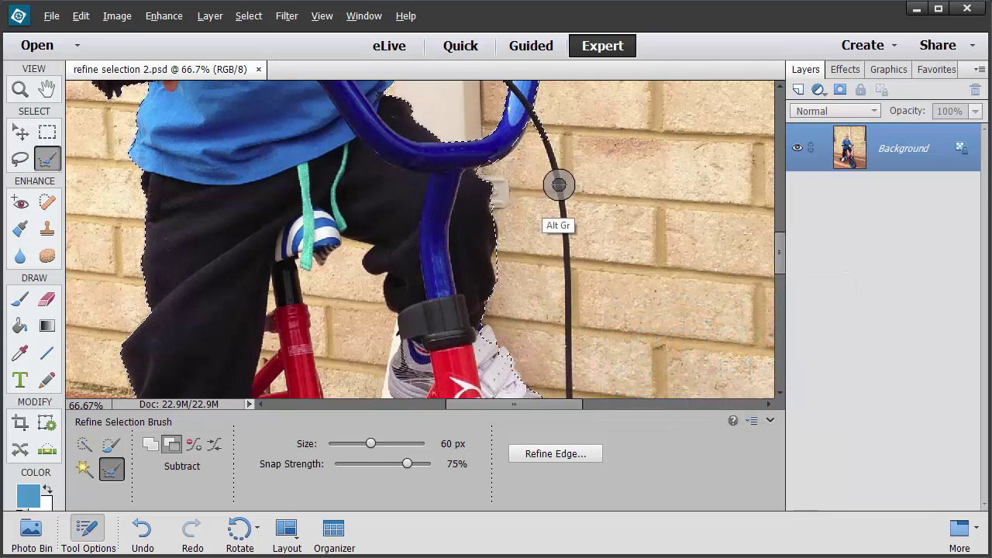
Add the hanging brake cable to the selection with a 60 px brush and push the selection edge in tight along it.
{"action": "key", "text": "alt"}
{"action": "key", "text": "shift"}
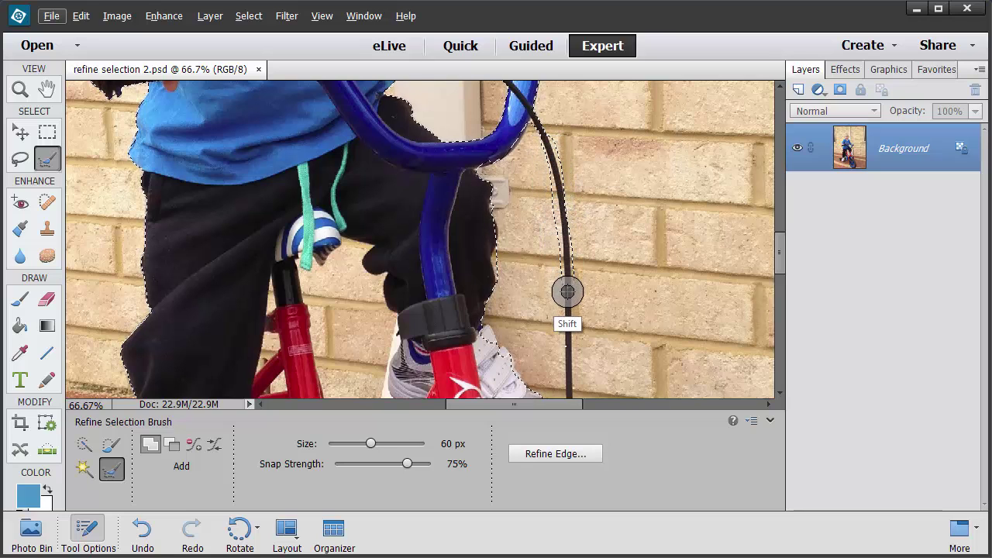
{"action": "left_click_drag", "start_coordinate": [567, 291], "coordinate": [566, 411]}
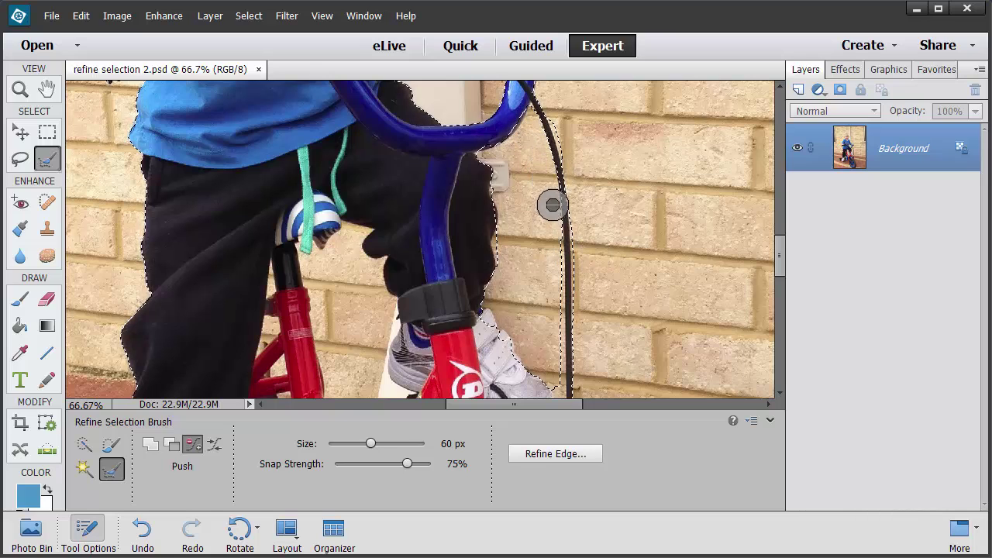
{"action": "left_click_drag", "start_coordinate": [555, 274], "coordinate": [556, 390]}
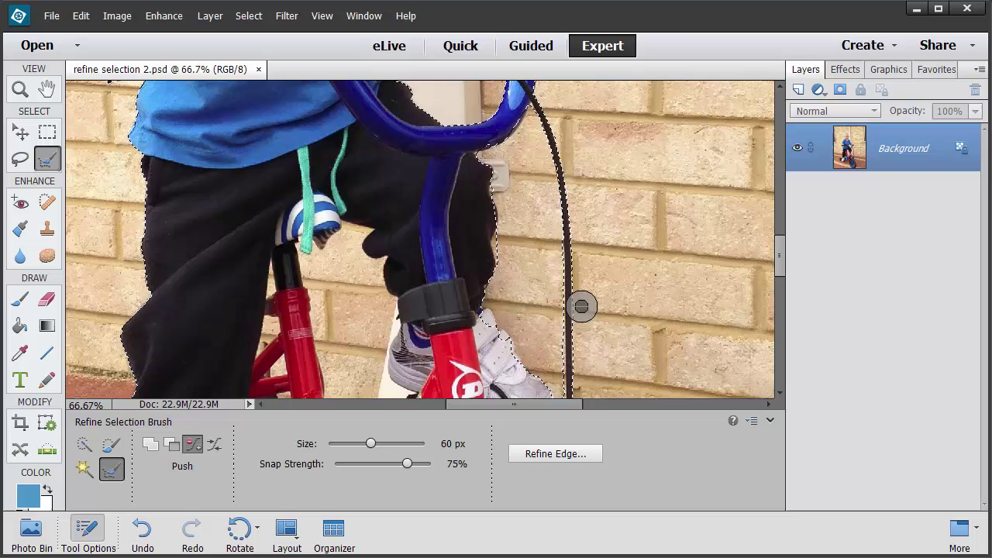
Push the selection edge in under the raised shoe and fit it to the top of the blue fork and brake arm.
{"action": "scroll", "coordinate": [778, 283], "scroll_direction": "down", "scroll_amount": 5}
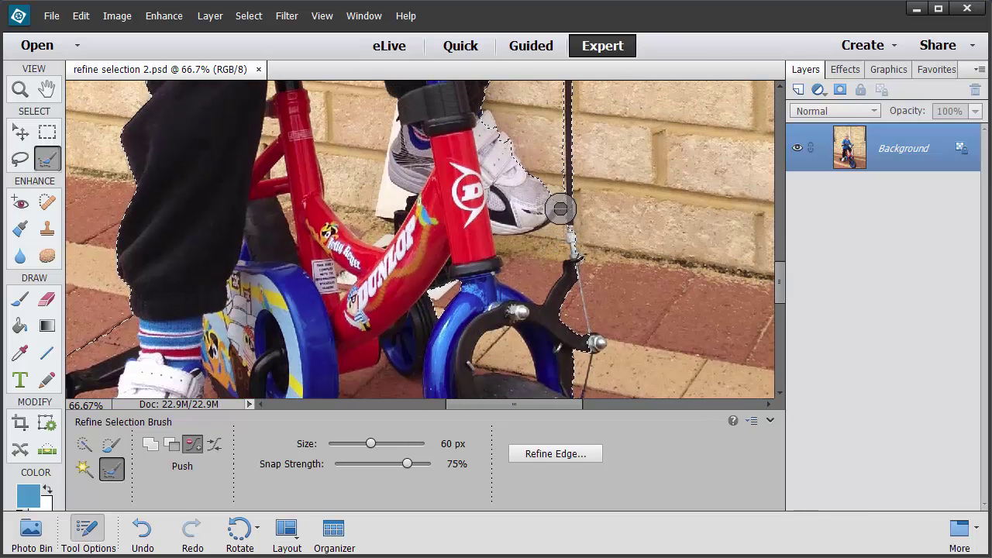
{"action": "left_click_drag", "start_coordinate": [533, 258], "coordinate": [514, 243]}
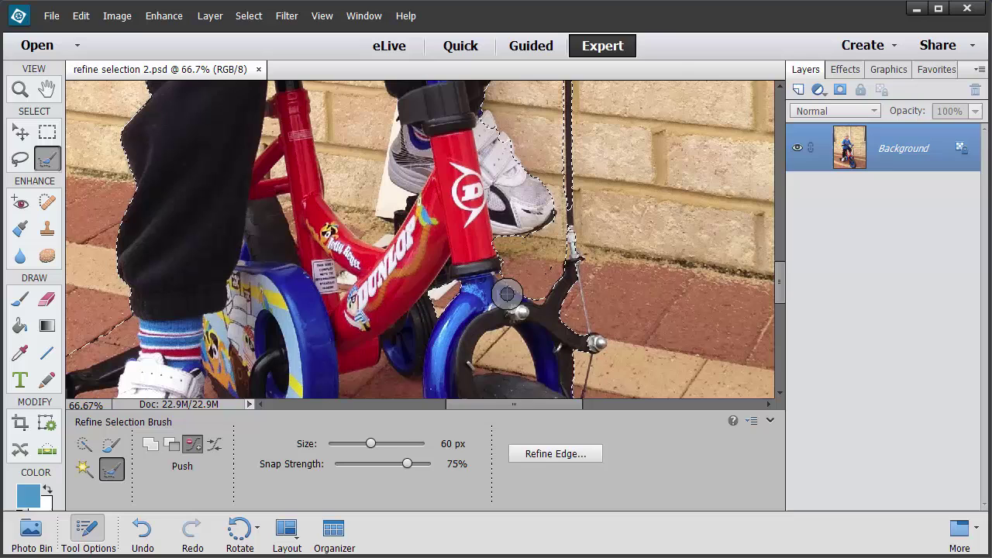
{"action": "mouse_move", "coordinate": [500, 277]}
{"action": "left_mouse_down"}
{"action": "mouse_move", "coordinate": [532, 296]}
{"action": "mouse_move", "coordinate": [540, 285]}
{"action": "mouse_move", "coordinate": [505, 280]}
{"action": "mouse_move", "coordinate": [529, 287]}
{"action": "mouse_move", "coordinate": [568, 346]}
{"action": "left_mouse_up"}
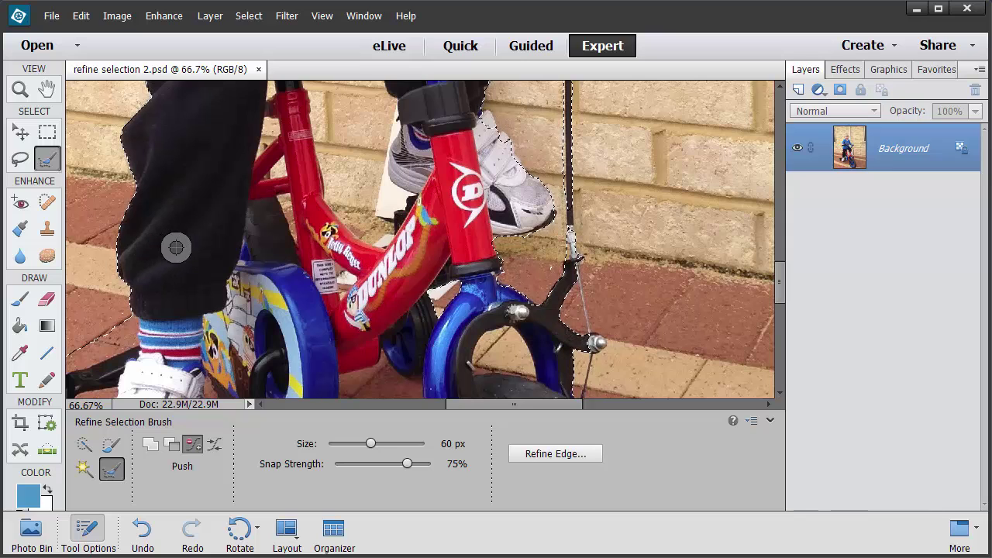
Subtract the brick paving between the pedal and the front wheel from the selection, enlarging the brush to 175 px.
{"action": "mouse_move", "coordinate": [779, 275]}
{"action": "left_mouse_down"}
{"action": "mouse_move", "coordinate": [783, 322]}
{"action": "mouse_move", "coordinate": [779, 310]}
{"action": "left_mouse_up"}
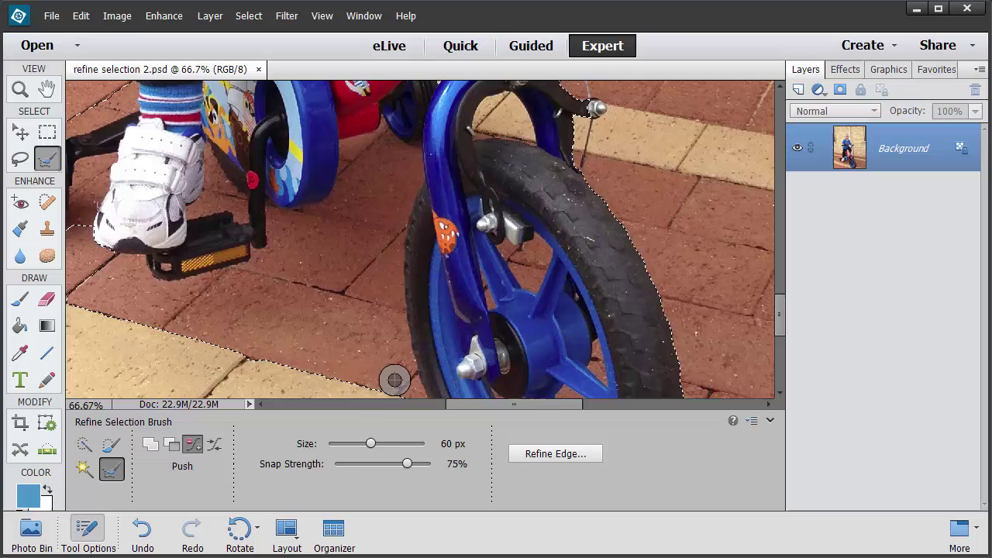
{"action": "left_click", "coordinate": [172, 447]}
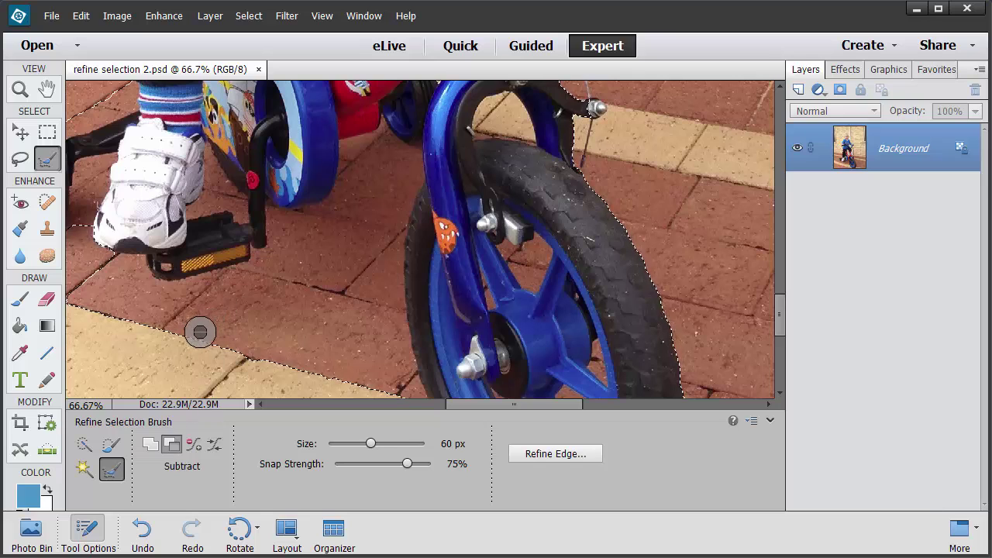
{"action": "mouse_move", "coordinate": [200, 328]}
{"action": "left_mouse_down"}
{"action": "mouse_move", "coordinate": [179, 340]}
{"action": "mouse_move", "coordinate": [274, 283]}
{"action": "mouse_move", "coordinate": [210, 301]}
{"action": "mouse_move", "coordinate": [104, 302]}
{"action": "left_mouse_up"}
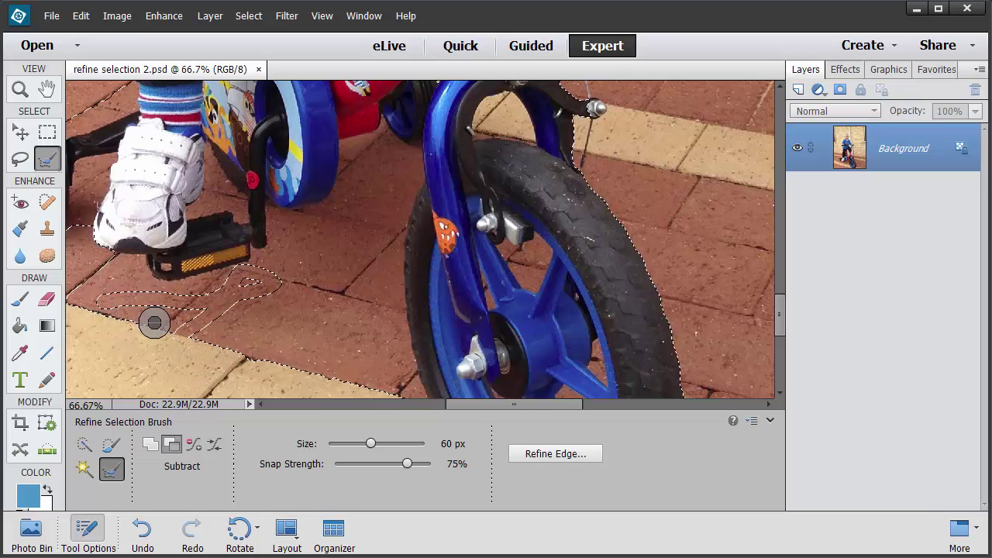
{"action": "key", "text": "bracketright"}
{"action": "key", "text": "bracketright"}
{"action": "key", "text": "bracketright"}
{"action": "key", "text": "bracketright"}
{"action": "key", "text": "bracketright"}
{"action": "key", "text": "bracketright"}
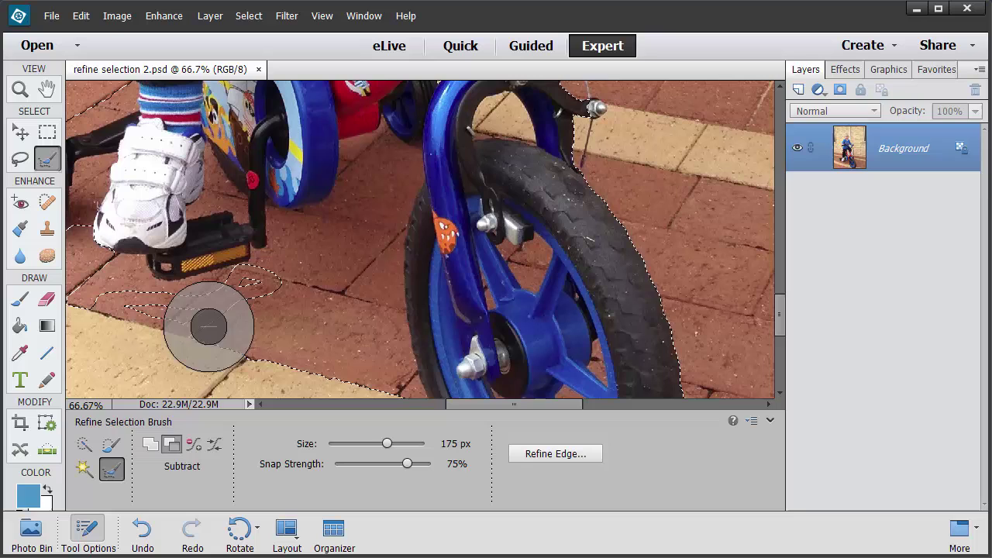
{"action": "mouse_move", "coordinate": [209, 327]}
{"action": "left_mouse_down"}
{"action": "mouse_move", "coordinate": [311, 268]}
{"action": "mouse_move", "coordinate": [364, 182]}
{"action": "mouse_move", "coordinate": [379, 174]}
{"action": "mouse_move", "coordinate": [354, 319]}
{"action": "mouse_move", "coordinate": [375, 221]}
{"action": "mouse_move", "coordinate": [373, 303]}
{"action": "mouse_move", "coordinate": [397, 381]}
{"action": "mouse_move", "coordinate": [317, 306]}
{"action": "mouse_move", "coordinate": [268, 345]}
{"action": "mouse_move", "coordinate": [225, 342]}
{"action": "mouse_move", "coordinate": [208, 315]}
{"action": "mouse_move", "coordinate": [263, 278]}
{"action": "mouse_move", "coordinate": [336, 269]}
{"action": "mouse_move", "coordinate": [338, 246]}
{"action": "mouse_move", "coordinate": [301, 261]}
{"action": "mouse_move", "coordinate": [288, 228]}
{"action": "mouse_move", "coordinate": [327, 219]}
{"action": "mouse_move", "coordinate": [383, 172]}
{"action": "mouse_move", "coordinate": [372, 160]}
{"action": "mouse_move", "coordinate": [364, 168]}
{"action": "mouse_move", "coordinate": [358, 153]}
{"action": "mouse_move", "coordinate": [386, 147]}
{"action": "mouse_move", "coordinate": [410, 180]}
{"action": "mouse_move", "coordinate": [385, 343]}
{"action": "mouse_move", "coordinate": [369, 377]}
{"action": "left_mouse_up"}
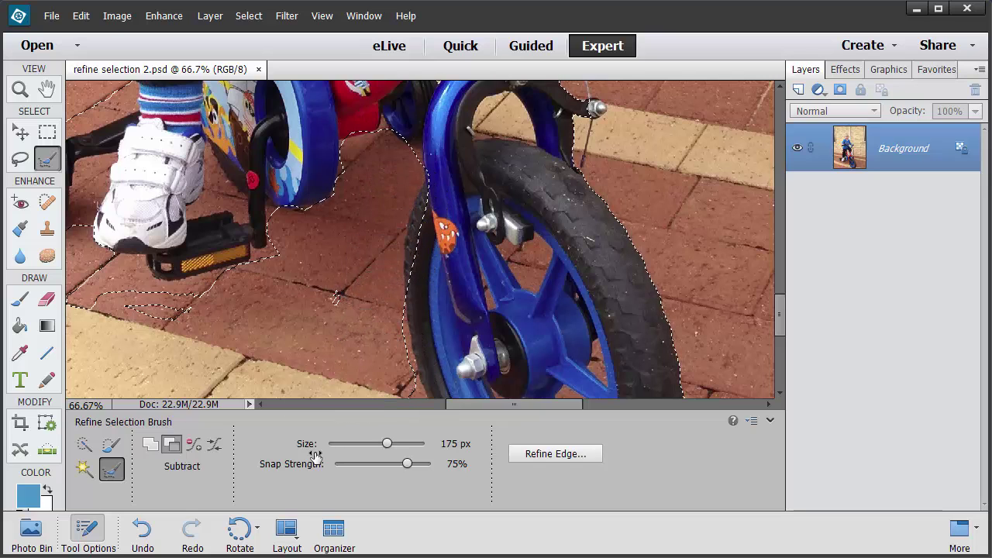
{"action": "mouse_move", "coordinate": [160, 328]}
{"action": "left_mouse_down"}
{"action": "mouse_move", "coordinate": [184, 322]}
{"action": "mouse_move", "coordinate": [122, 314]}
{"action": "mouse_move", "coordinate": [85, 289]}
{"action": "mouse_move", "coordinate": [127, 315]}
{"action": "mouse_move", "coordinate": [103, 280]}
{"action": "mouse_move", "coordinate": [131, 287]}
{"action": "mouse_move", "coordinate": [117, 272]}
{"action": "mouse_move", "coordinate": [134, 271]}
{"action": "mouse_move", "coordinate": [180, 314]}
{"action": "mouse_move", "coordinate": [200, 313]}
{"action": "mouse_move", "coordinate": [177, 302]}
{"action": "mouse_move", "coordinate": [270, 267]}
{"action": "left_mouse_up"}
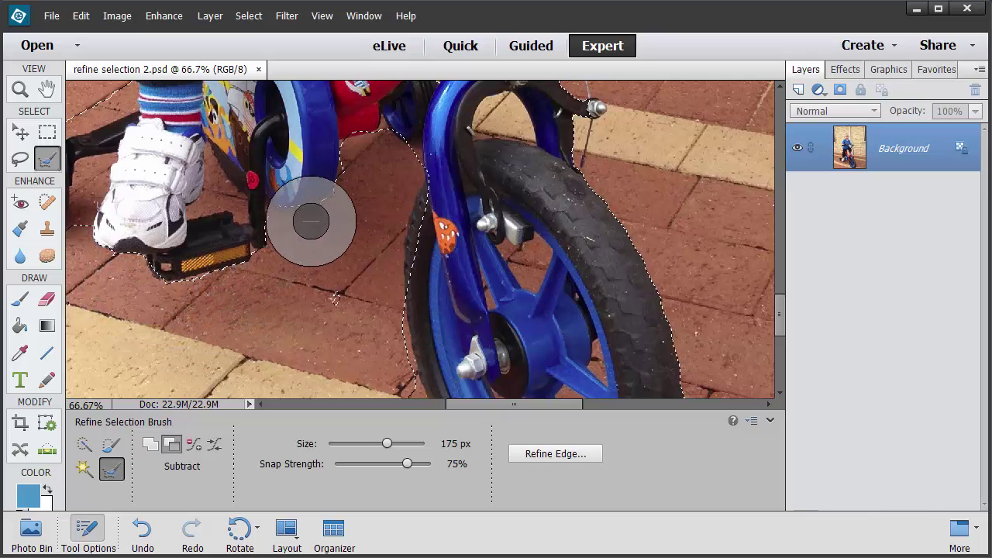
Clean up the selection edge along the blue wheel beside the pedal, using a 90 px brush to restore its missing part.
{"action": "mouse_move", "coordinate": [353, 146]}
{"action": "left_mouse_down"}
{"action": "mouse_move", "coordinate": [295, 269]}
{"action": "mouse_move", "coordinate": [334, 199]}
{"action": "left_mouse_up"}
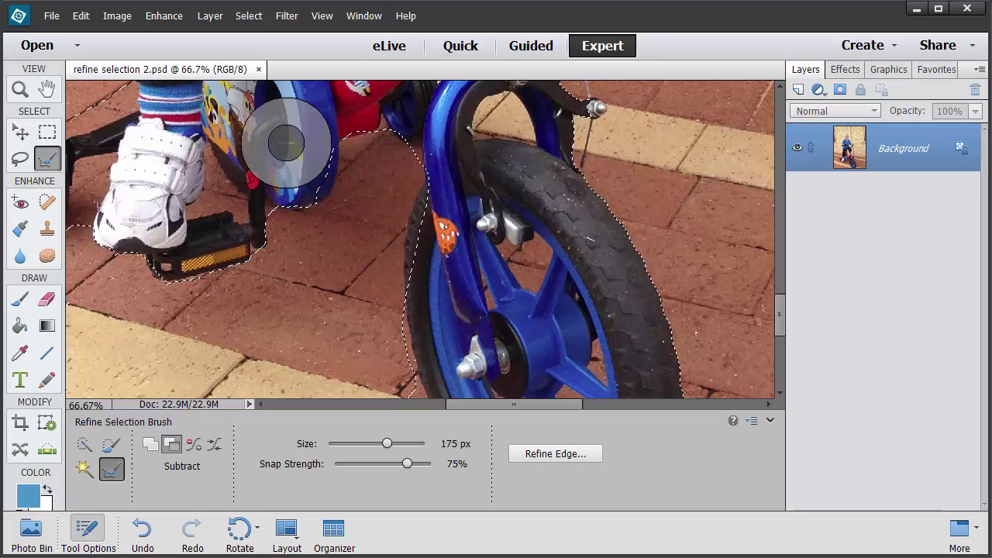
{"action": "key", "text": "bracketleft"}
{"action": "key", "text": "bracketleft"}
{"action": "key", "text": "bracketleft"}
{"action": "key", "text": "bracketleft"}
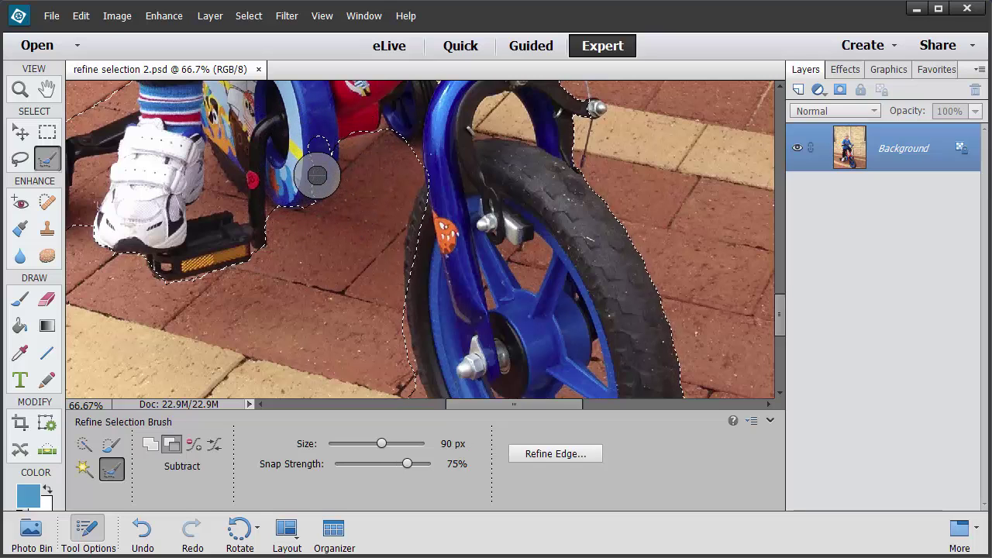
{"action": "key", "text": "shift"}
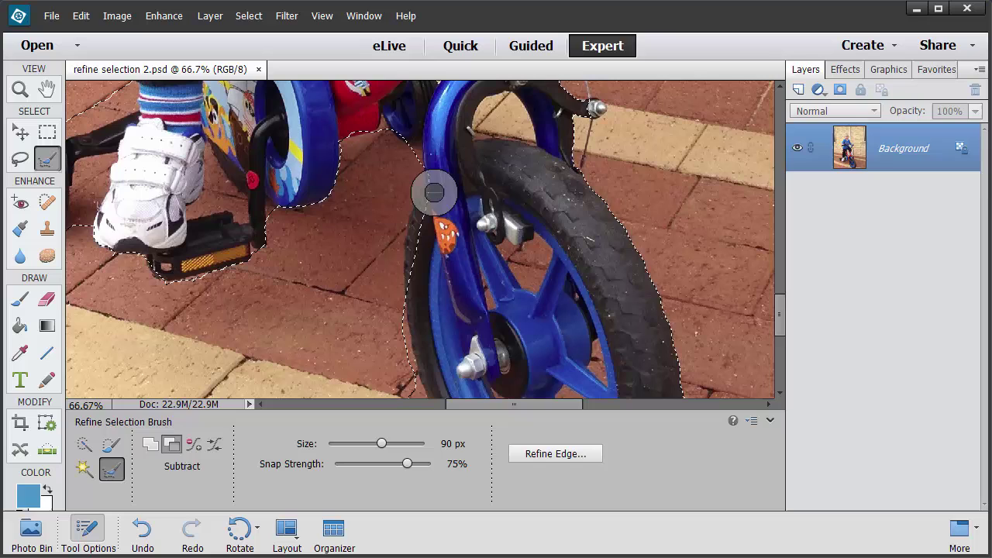
{"action": "key", "text": "shift"}
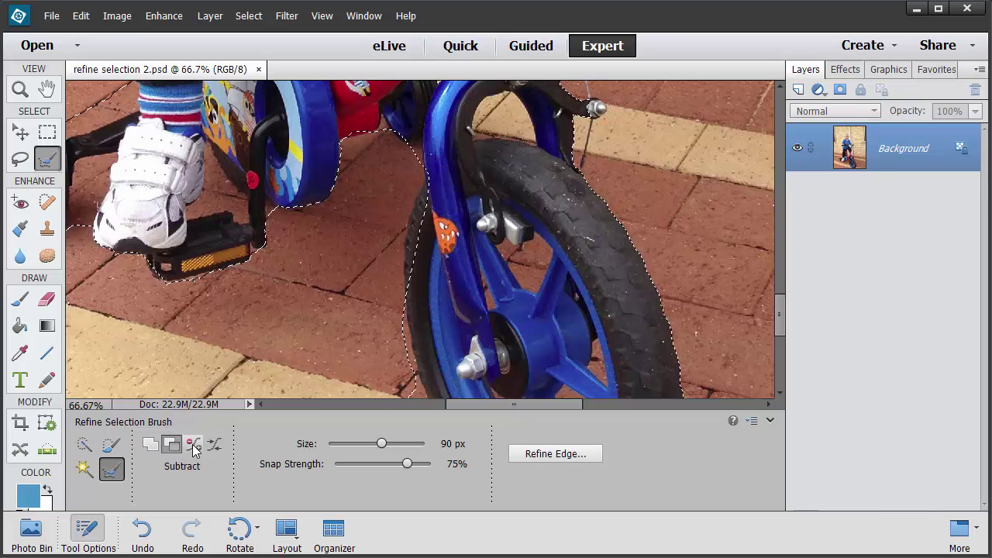
Switch to Push mode and fit the selection to the front tyre's outer edge down to the bottom of the photo.
{"action": "left_click", "coordinate": [193, 444]}
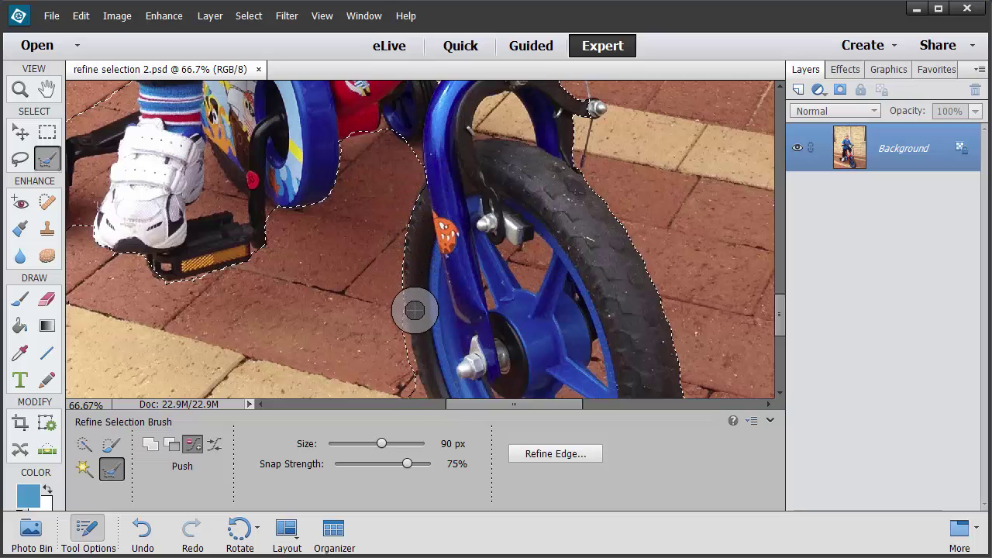
{"action": "mouse_move", "coordinate": [775, 321]}
{"action": "left_mouse_down"}
{"action": "mouse_move", "coordinate": [780, 355]}
{"action": "mouse_move", "coordinate": [778, 338]}
{"action": "left_mouse_up"}
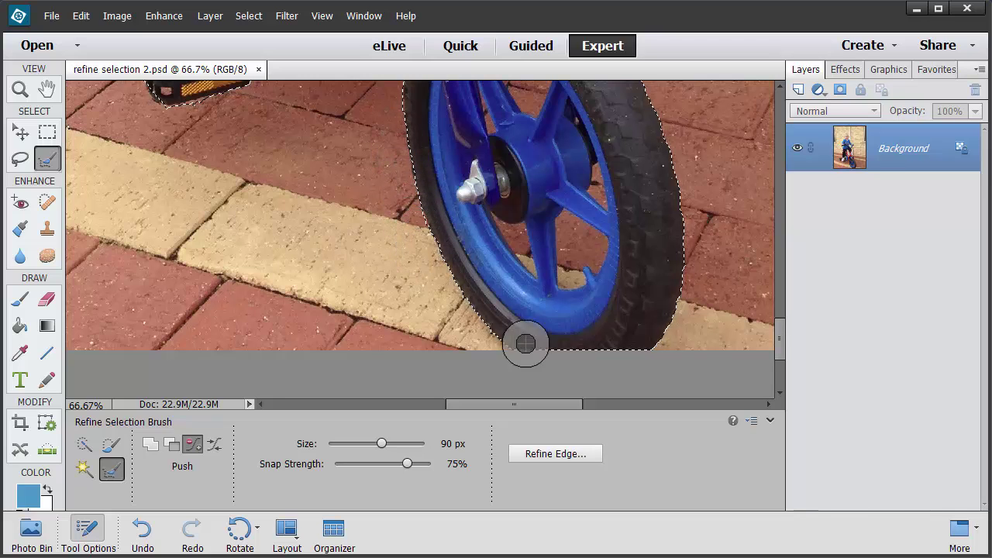
{"action": "left_click_drag", "start_coordinate": [780, 349], "coordinate": [789, 326]}
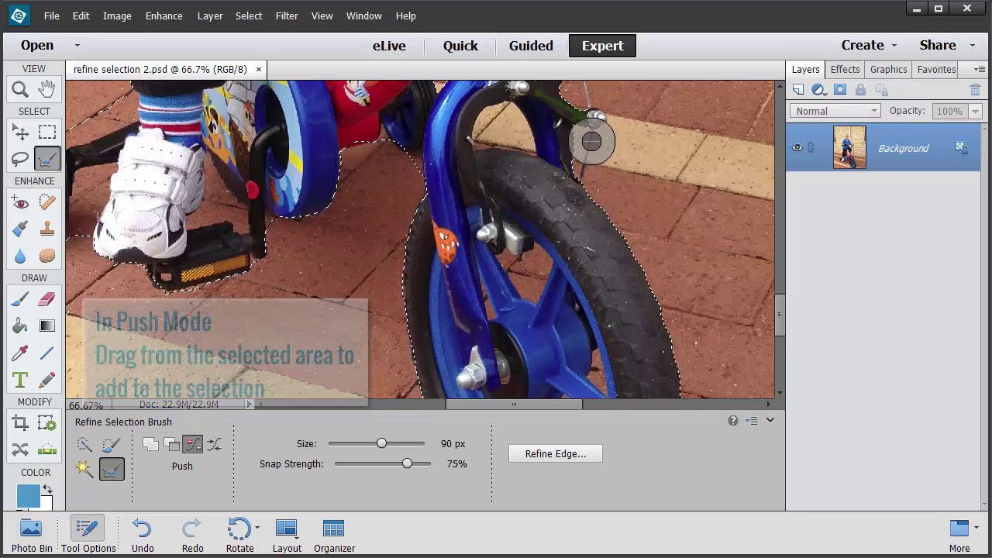
Add the brake arm tip and thin cable to the selection with a 25 px brush, and brush away leftover background in Subtract mode.
{"action": "key", "text": "bracketleft"}
{"action": "key", "text": "bracketleft"}
{"action": "key", "text": "bracketleft"}
{"action": "key", "text": "bracketleft"}
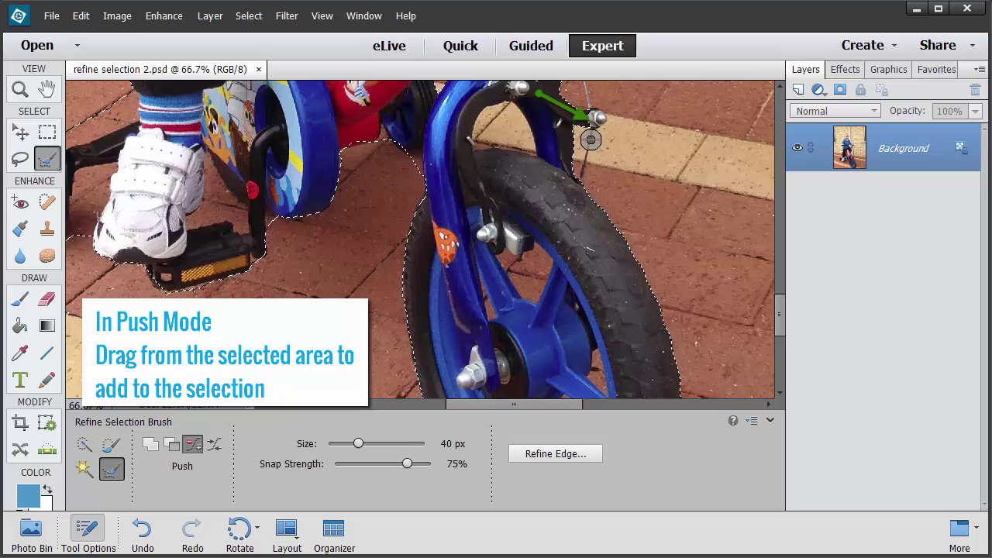
{"action": "key", "text": "shift"}
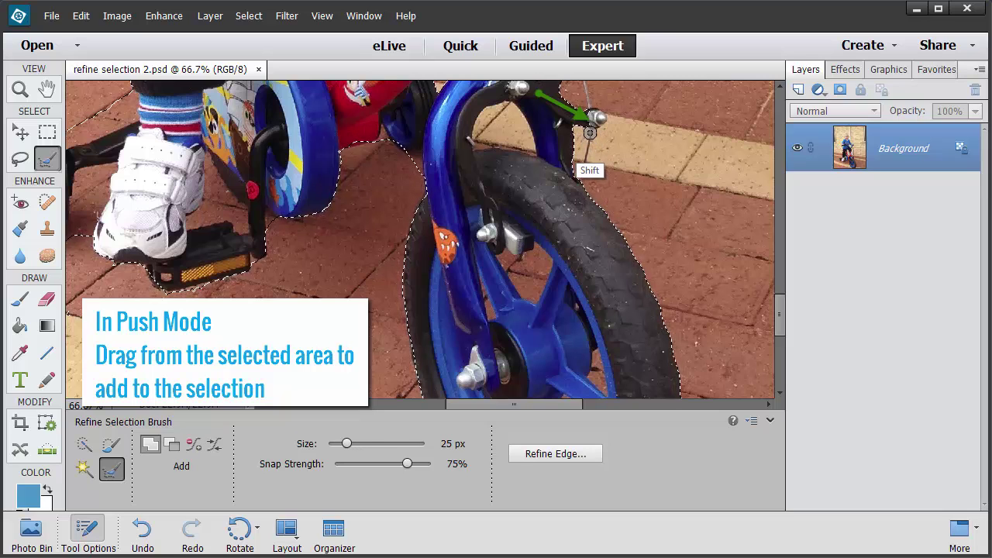
{"action": "left_click_drag", "start_coordinate": [582, 173], "coordinate": [581, 180]}
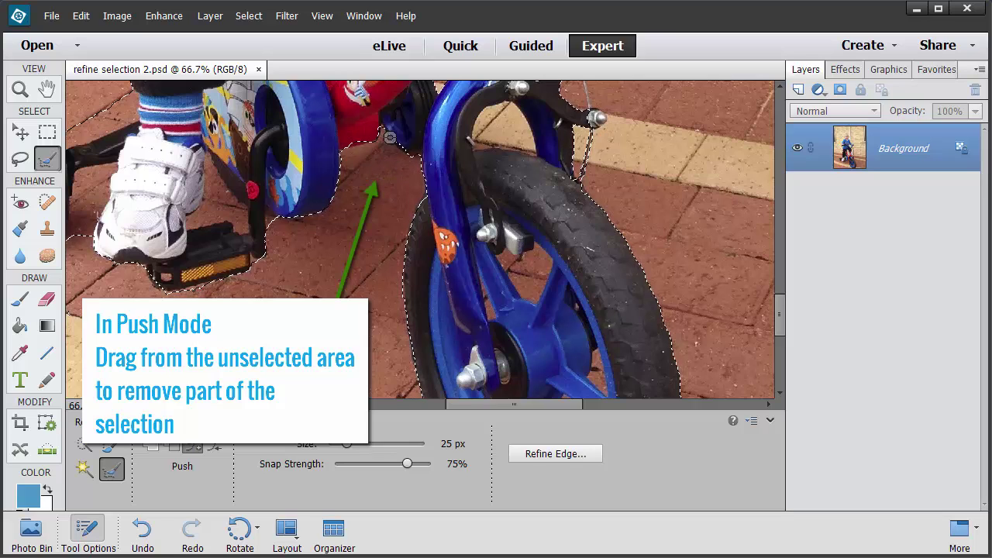
{"action": "left_click", "coordinate": [172, 448]}
{"action": "mouse_move", "coordinate": [218, 148]}
{"action": "left_mouse_down"}
{"action": "mouse_move", "coordinate": [209, 195]}
{"action": "mouse_move", "coordinate": [217, 188]}
{"action": "mouse_move", "coordinate": [227, 214]}
{"action": "mouse_move", "coordinate": [208, 170]}
{"action": "mouse_move", "coordinate": [226, 217]}
{"action": "left_mouse_up"}
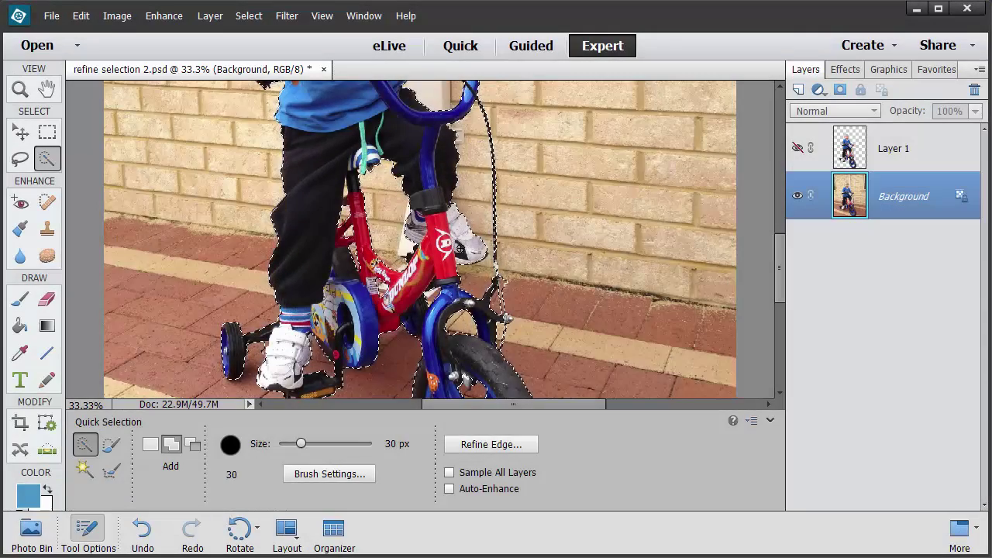
Fit the selection to the raised shoe's sole and the brake cable's metal end with the Refine Selection Brush in Push mode.
{"action": "scroll", "coordinate": [460, 247], "scroll_direction": "up", "scroll_amount": 1}
{"action": "scroll", "coordinate": [461, 248], "scroll_direction": "up", "scroll_amount": 1}
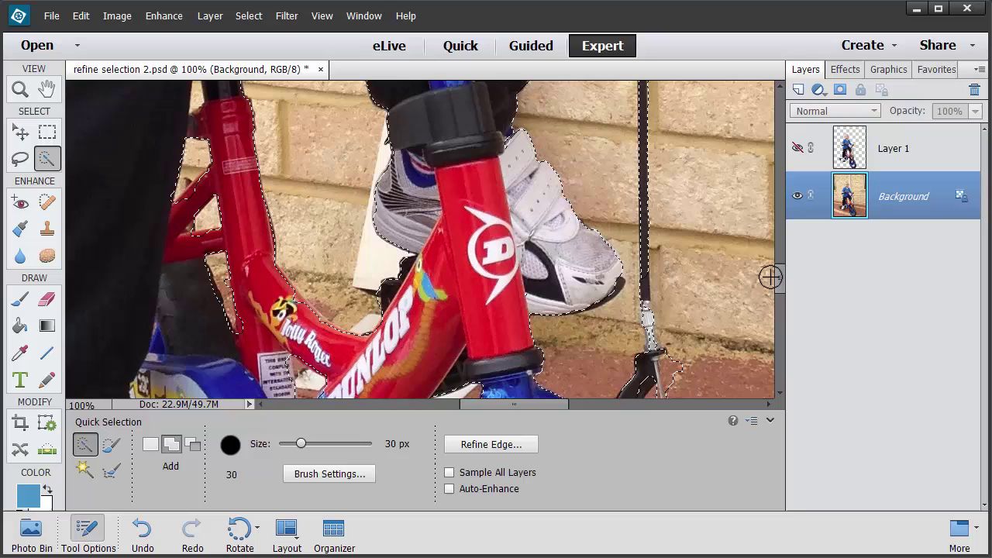
{"action": "left_click", "coordinate": [110, 470]}
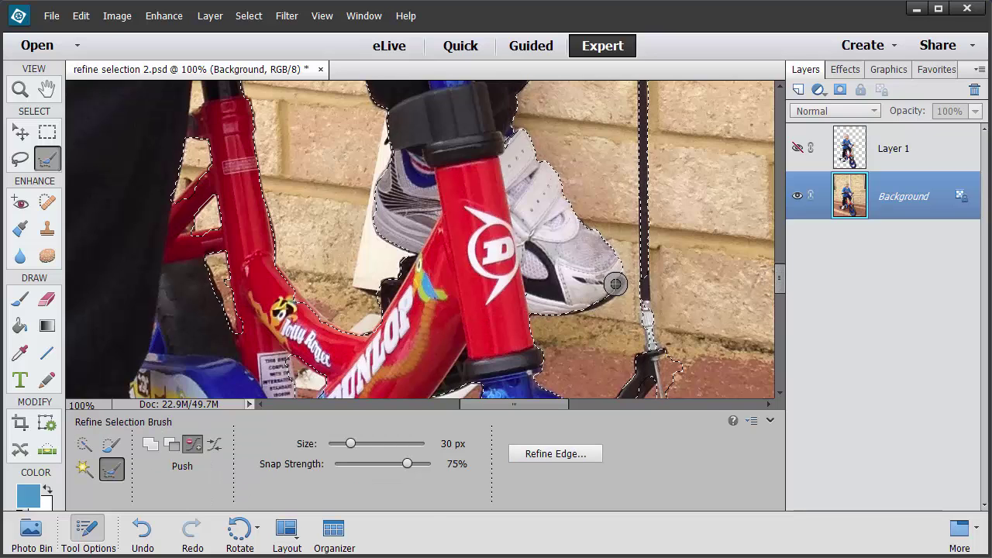
{"action": "left_click_drag", "start_coordinate": [616, 284], "coordinate": [588, 306]}
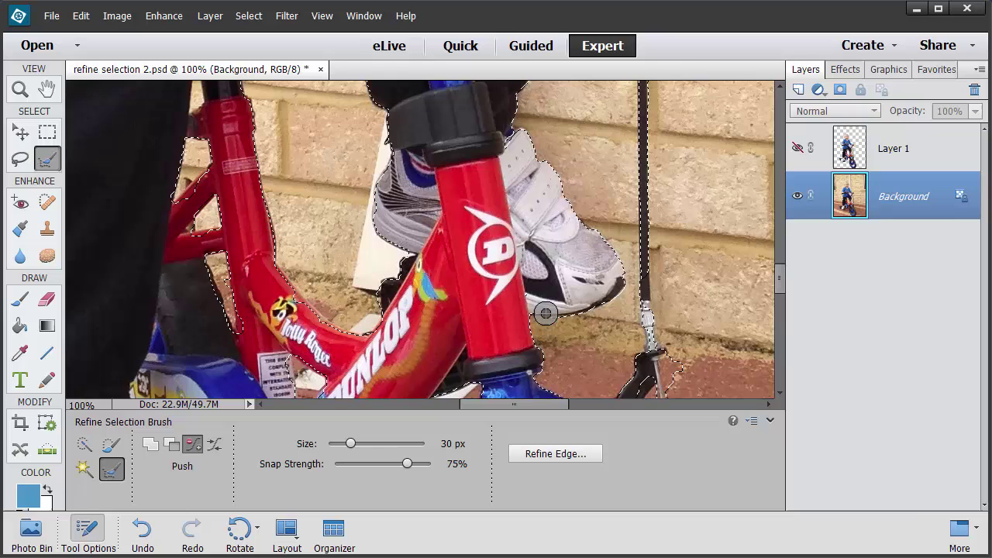
{"action": "left_click_drag", "start_coordinate": [546, 314], "coordinate": [576, 324]}
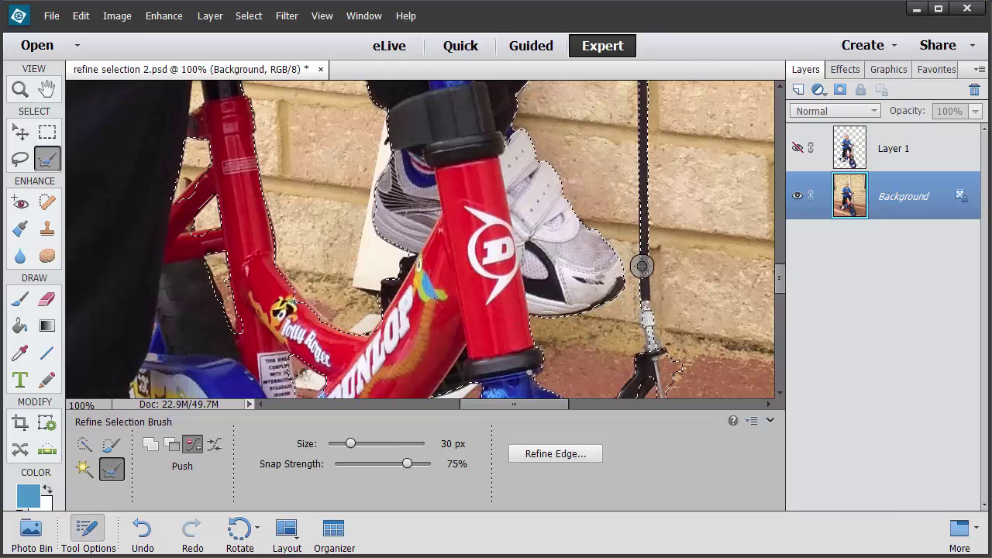
{"action": "left_click_drag", "start_coordinate": [647, 307], "coordinate": [651, 353]}
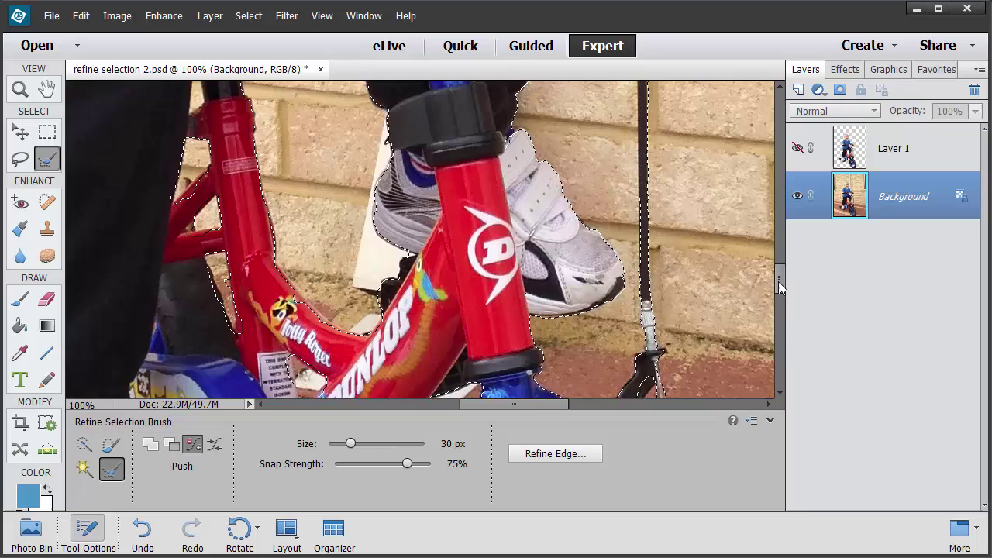
Copy the selected boy and bike to a new layer with Layer Via Copy and hide the Background layer.
{"action": "left_click_drag", "start_coordinate": [780, 278], "coordinate": [780, 300]}
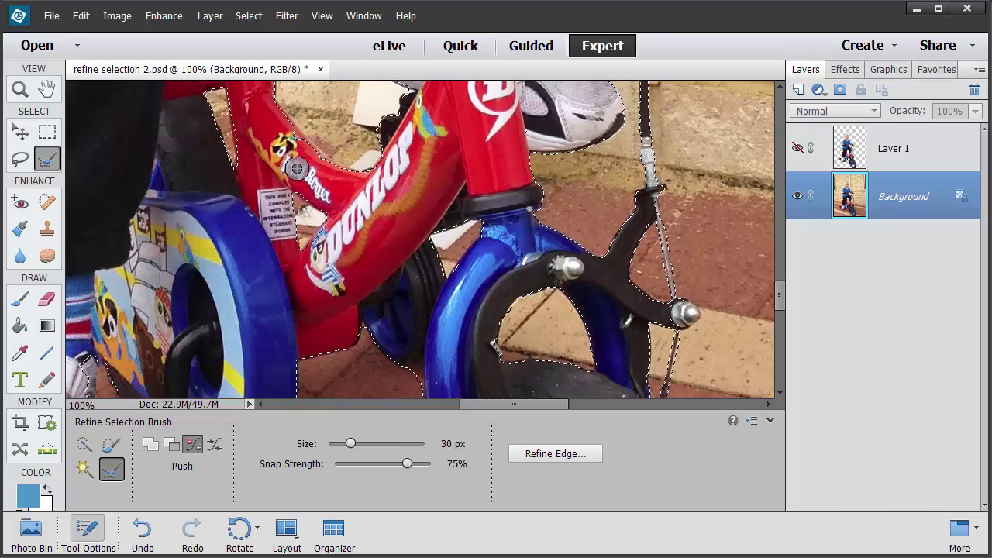
{"action": "scroll", "coordinate": [211, 294], "scroll_direction": "up", "scroll_amount": 5}
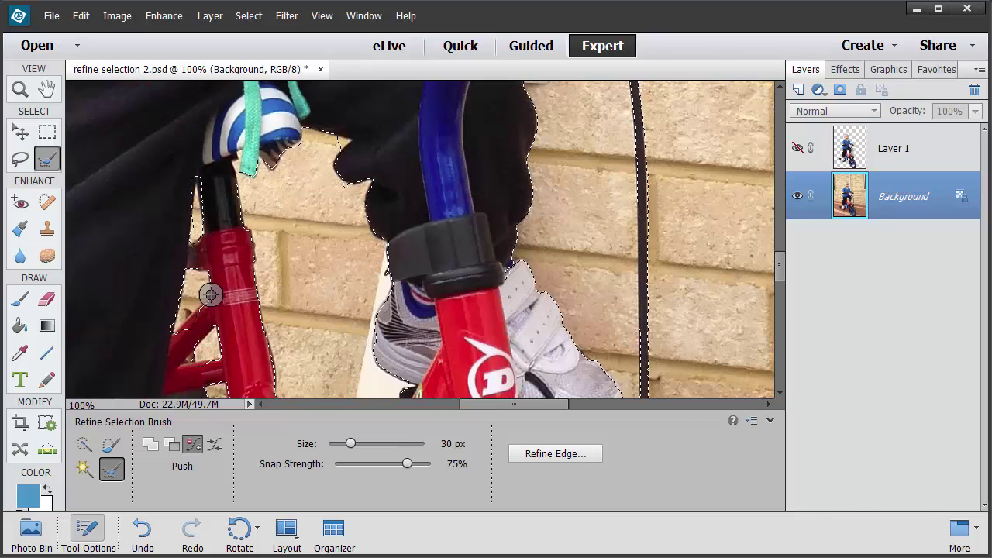
{"action": "key", "text": "ctrl+0"}
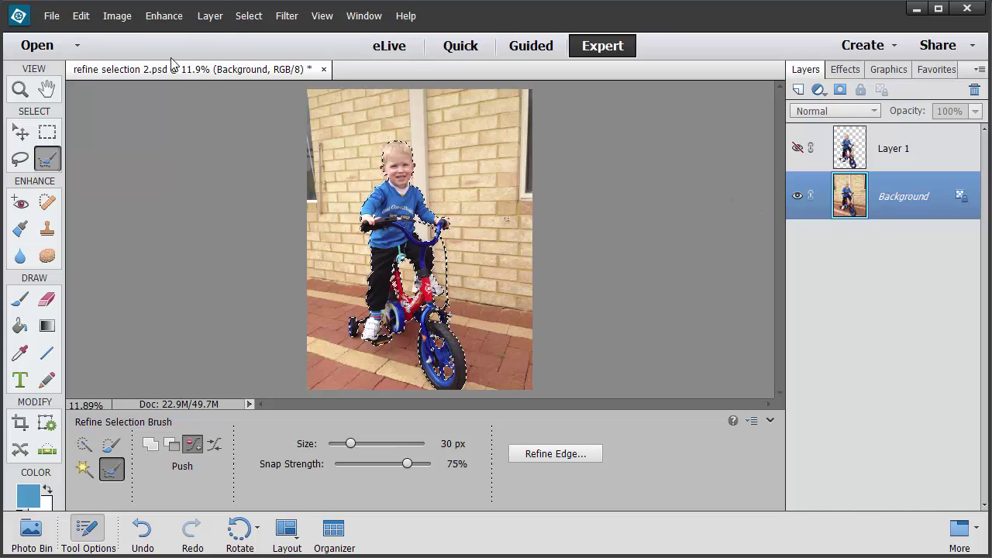
{"action": "left_click", "coordinate": [216, 15]}
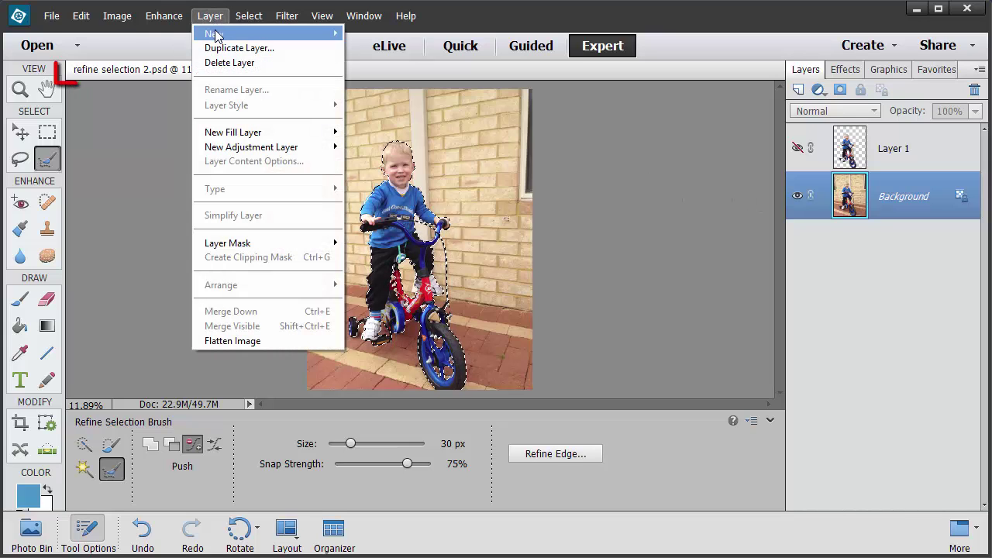
{"action": "mouse_move", "coordinate": [215, 34]}
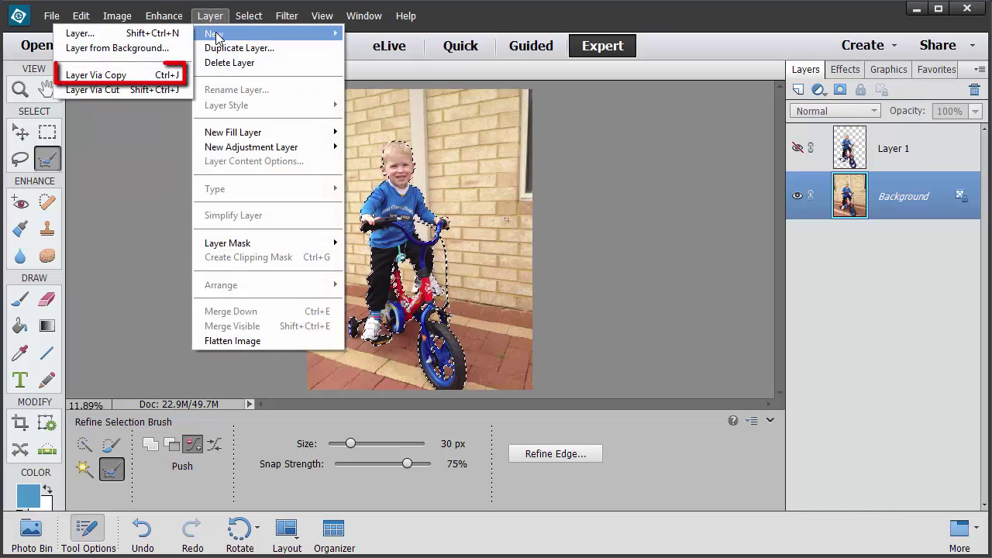
{"action": "left_click", "coordinate": [163, 75]}
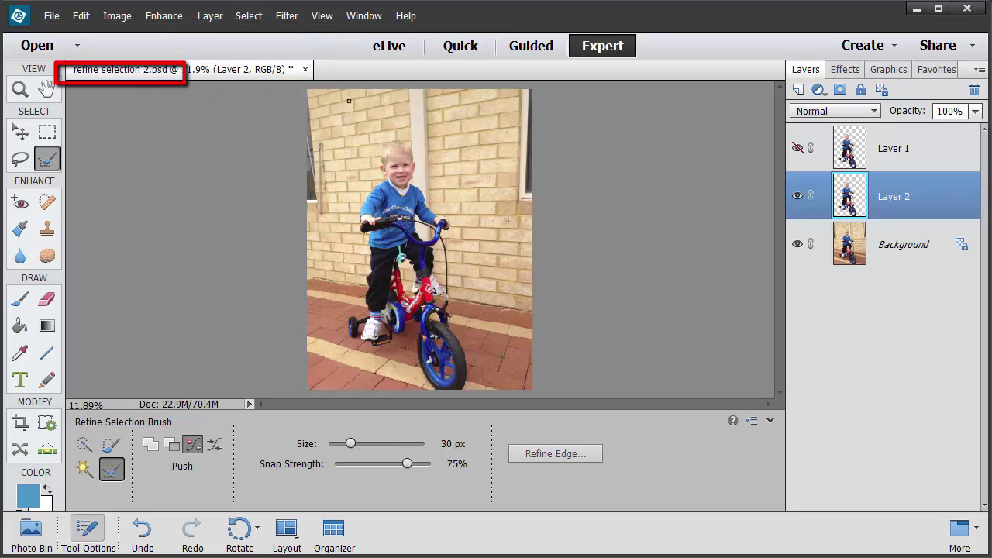
{"action": "left_click", "coordinate": [798, 244]}
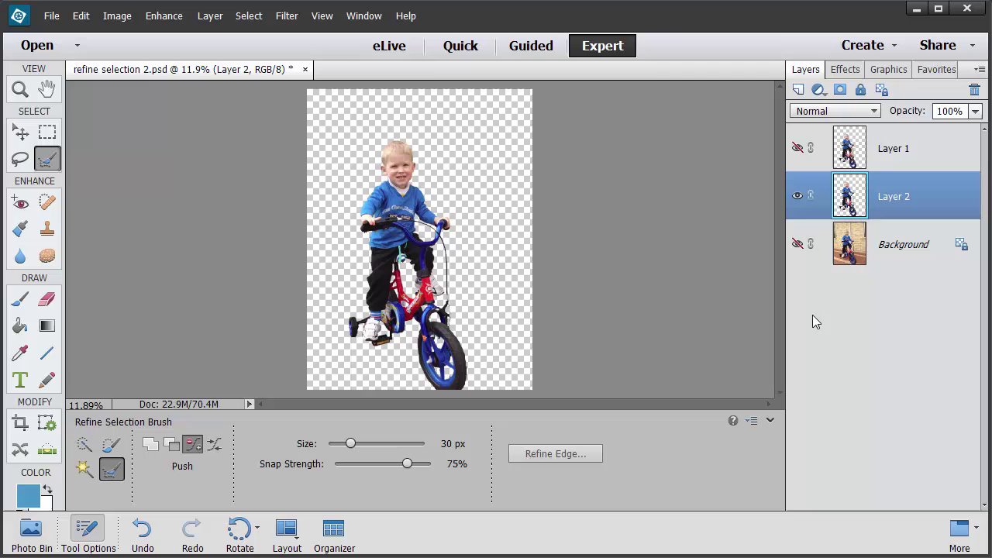
Create an empty layer, place it directly below Layer 2 and fill it with the blue foreground color.
{"action": "left_click", "coordinate": [798, 91]}
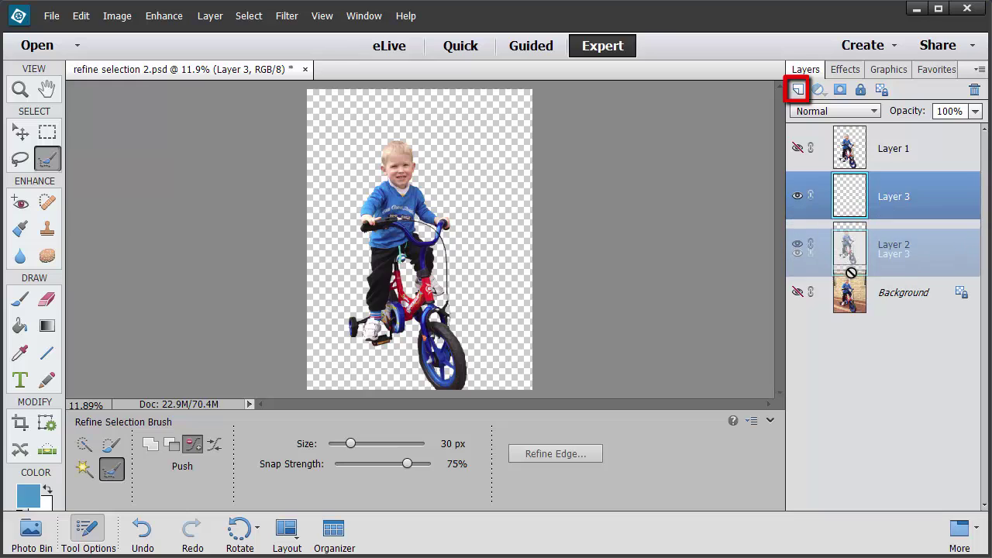
{"action": "left_click_drag", "start_coordinate": [845, 208], "coordinate": [843, 266]}
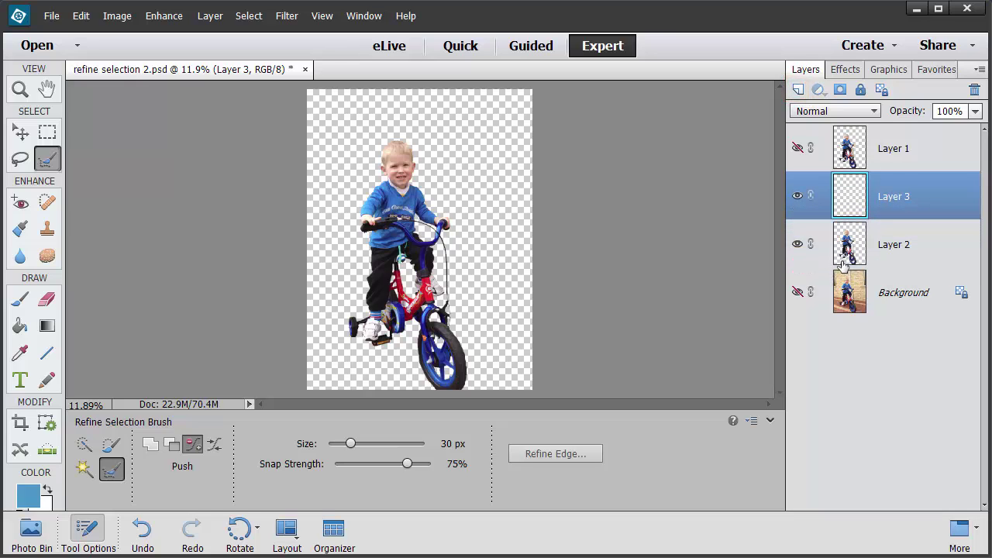
{"action": "left_click_drag", "start_coordinate": [842, 223], "coordinate": [844, 263]}
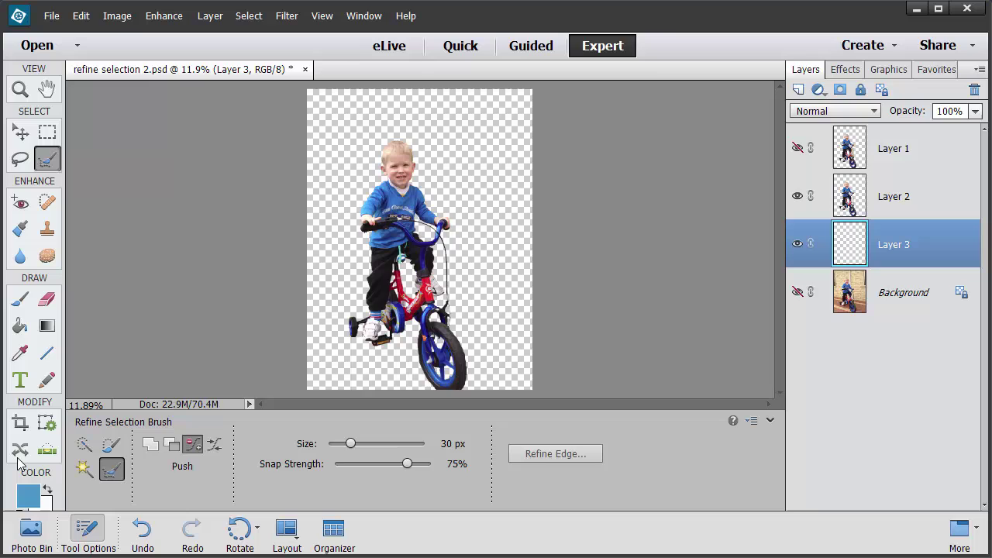
{"action": "left_click", "coordinate": [21, 327]}
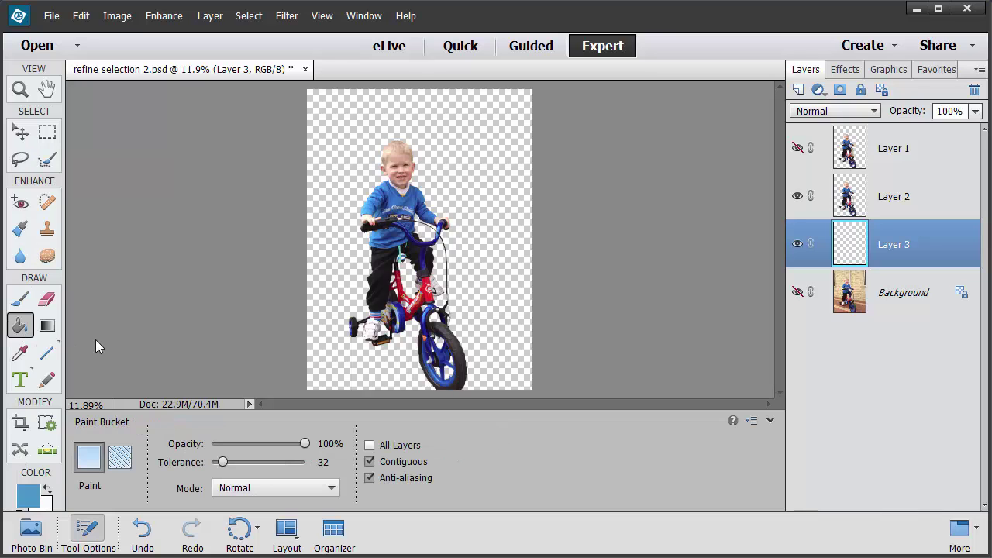
{"action": "left_click", "coordinate": [344, 297]}
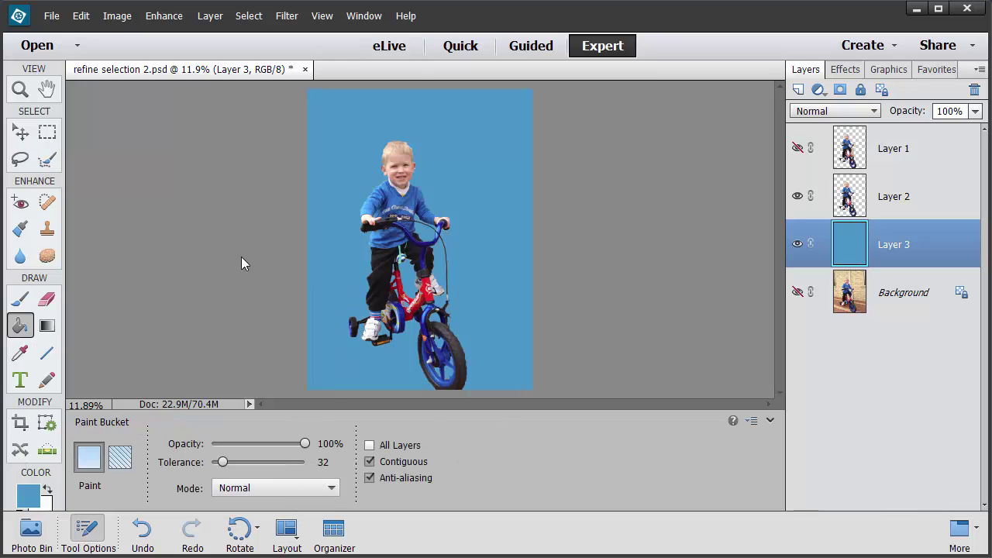
Check the cut-out's edges from the handlebars up to the head, and load Layer 2's contents as a selection.
{"action": "key", "text": "ctrl+equal"}
{"action": "key", "text": "ctrl+equal"}
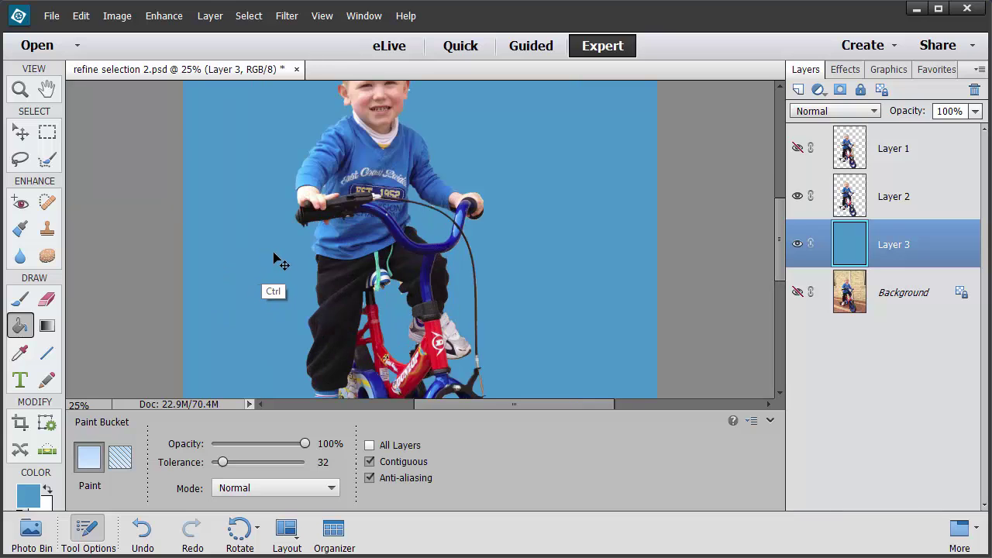
{"action": "key", "text": "ctrl+equal"}
{"action": "key", "text": "ctrl+equal"}
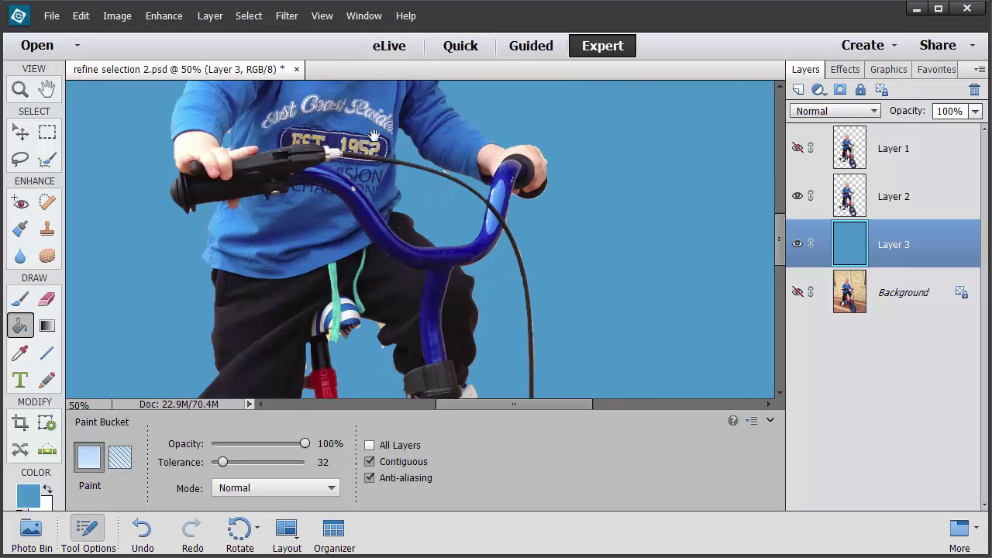
{"action": "left_click_drag", "start_coordinate": [374, 136], "coordinate": [517, 391]}
{"action": "mouse_move", "coordinate": [465, 162]}
{"action": "left_mouse_down"}
{"action": "mouse_move", "coordinate": [460, 223]}
{"action": "mouse_move", "coordinate": [442, 203]}
{"action": "mouse_move", "coordinate": [502, 241]}
{"action": "left_mouse_up"}
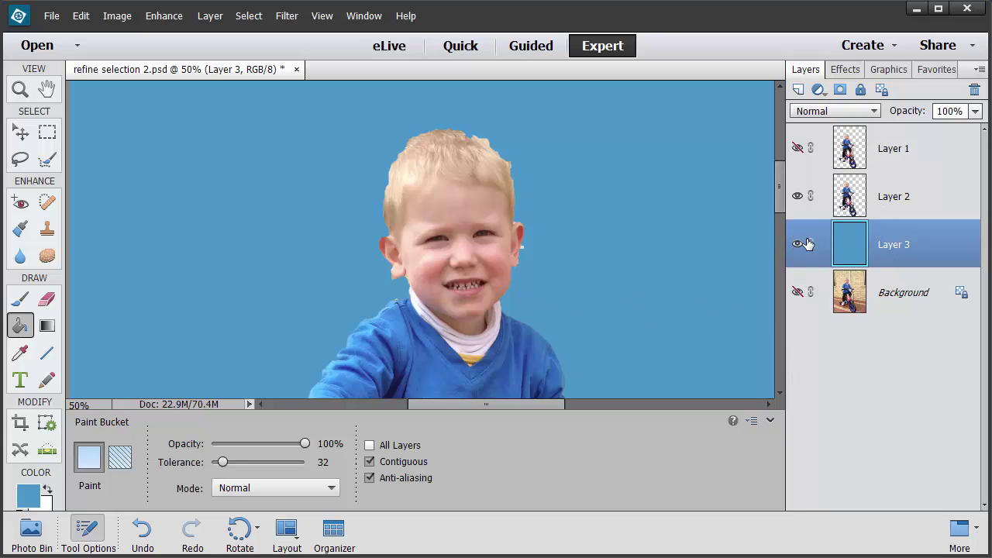
{"action": "left_click", "coordinate": [839, 216], "text": "ctrl"}
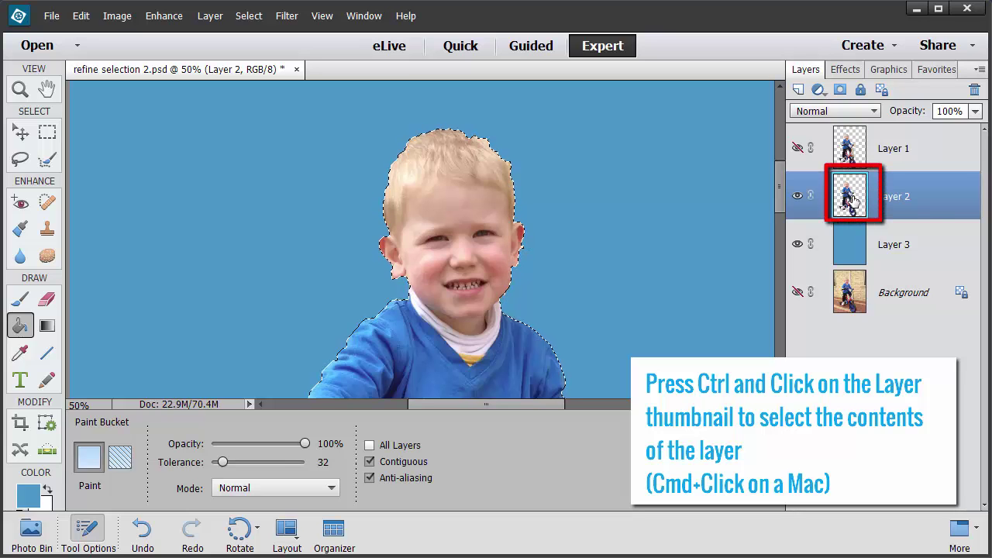
Hide Layer 3 and Layer 2, and make the original Background layer visible and active.
{"action": "left_click", "coordinate": [797, 245]}
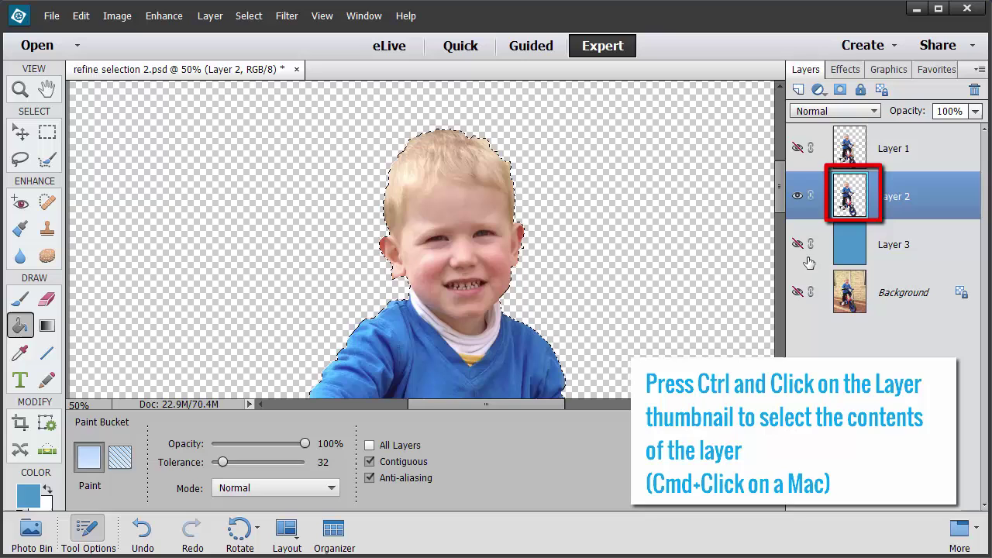
{"action": "left_click", "coordinate": [820, 312]}
{"action": "left_click", "coordinate": [798, 292]}
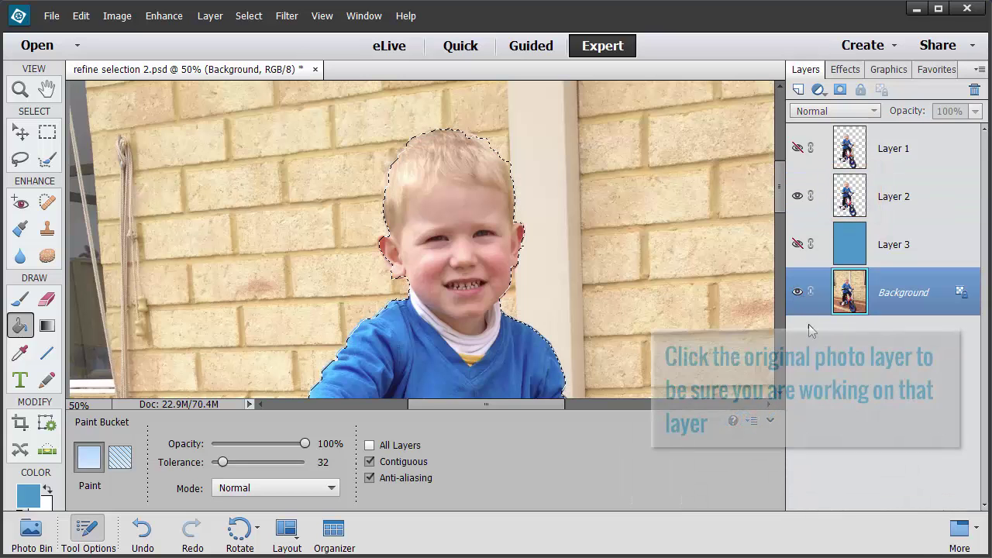
{"action": "left_click", "coordinate": [798, 196]}
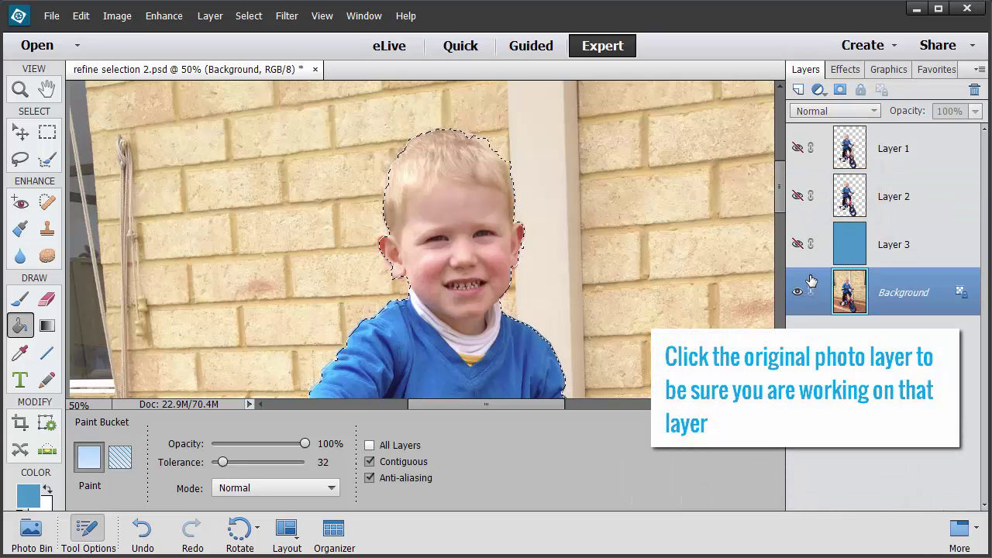
Smooth the selection edge over the top of the boy's hair with the Refine Selection Brush in Smooth mode at 30 px.
{"action": "key", "text": "ctrl+equal"}
{"action": "key", "text": "ctrl+equal"}
{"action": "key", "text": "ctrl+equal"}
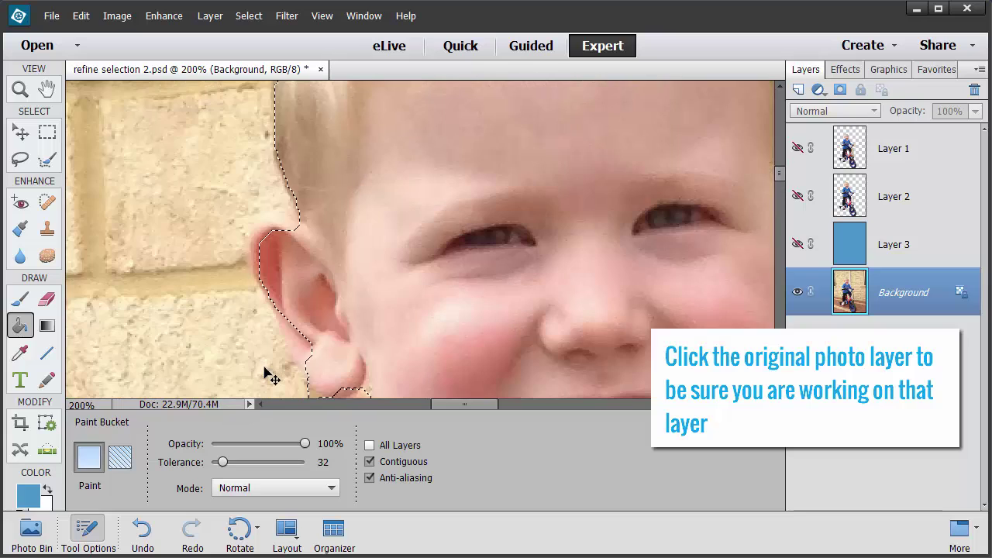
{"action": "key", "text": "ctrl+minus"}
{"action": "key", "text": "ctrl+minus"}
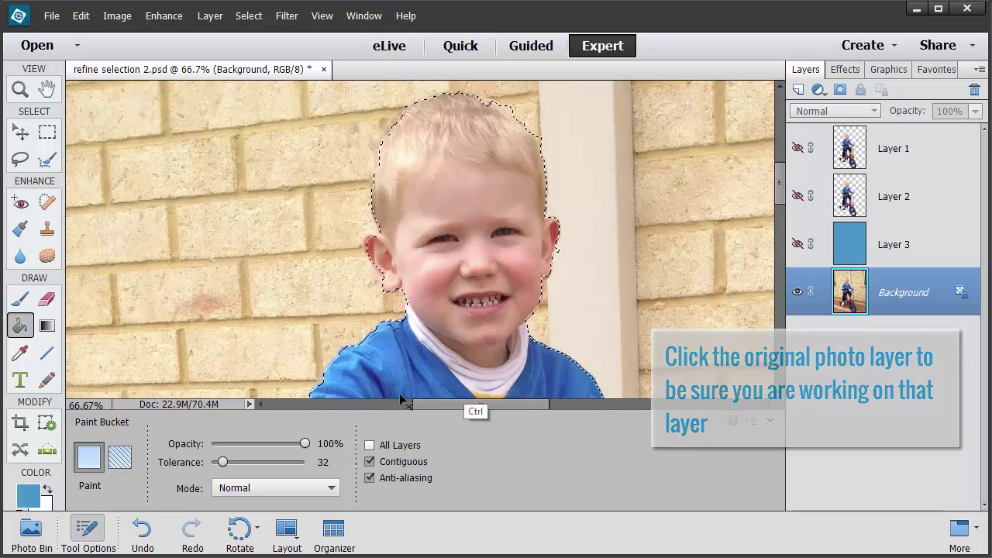
{"action": "left_click", "coordinate": [46, 159]}
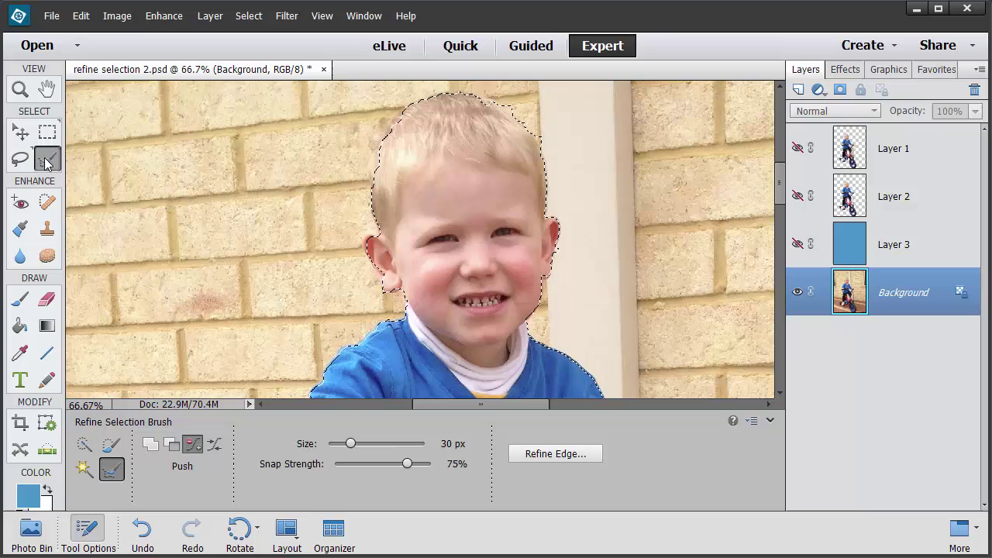
{"action": "left_click", "coordinate": [214, 444]}
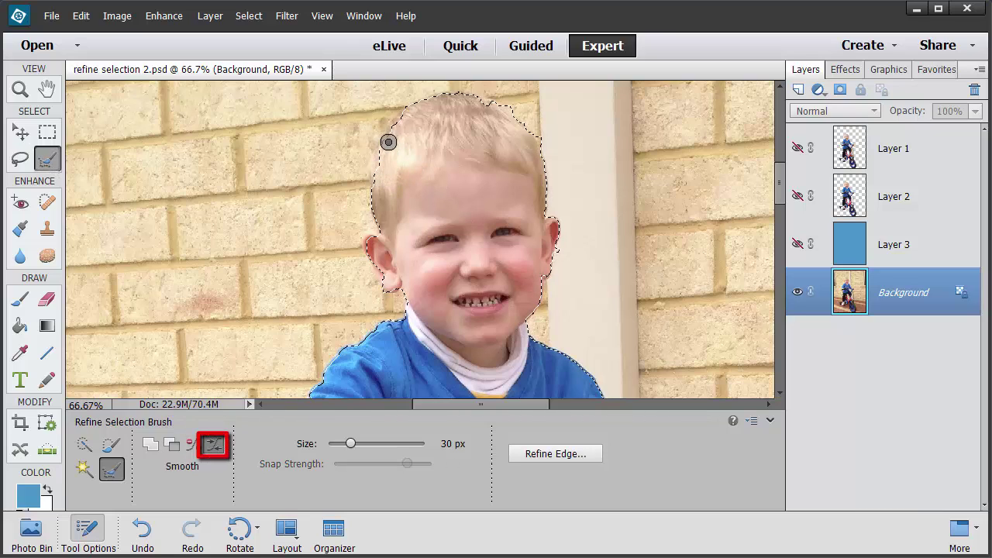
{"action": "mouse_move", "coordinate": [383, 171]}
{"action": "left_mouse_down"}
{"action": "mouse_move", "coordinate": [399, 126]}
{"action": "mouse_move", "coordinate": [437, 100]}
{"action": "mouse_move", "coordinate": [493, 103]}
{"action": "left_mouse_up"}
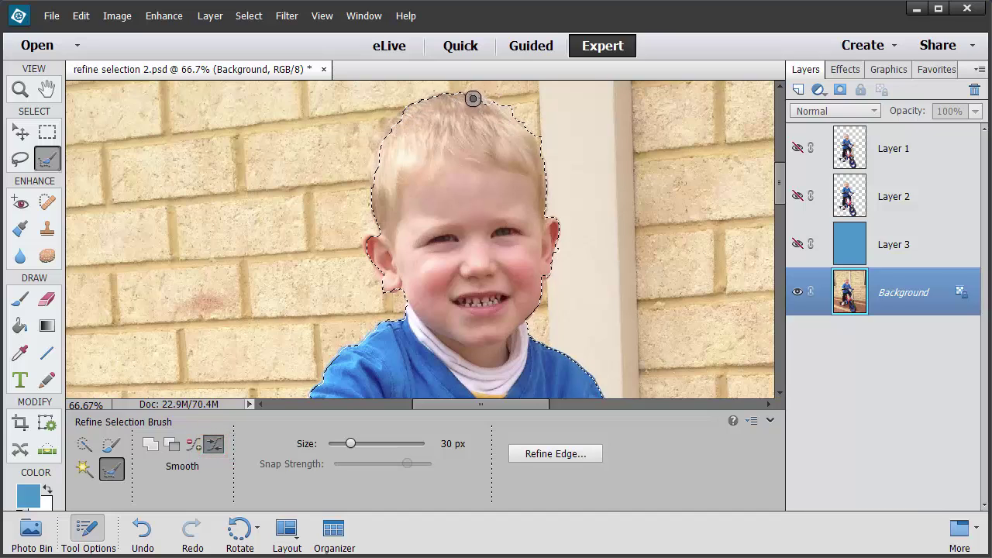
Set the Refine Selection Brush size to 45 px and smooth the selection edge where the hair meets the boy's right ear.
{"action": "key", "text": "bracketright"}
{"action": "key", "text": "bracketright"}
{"action": "key", "text": "bracketright"}
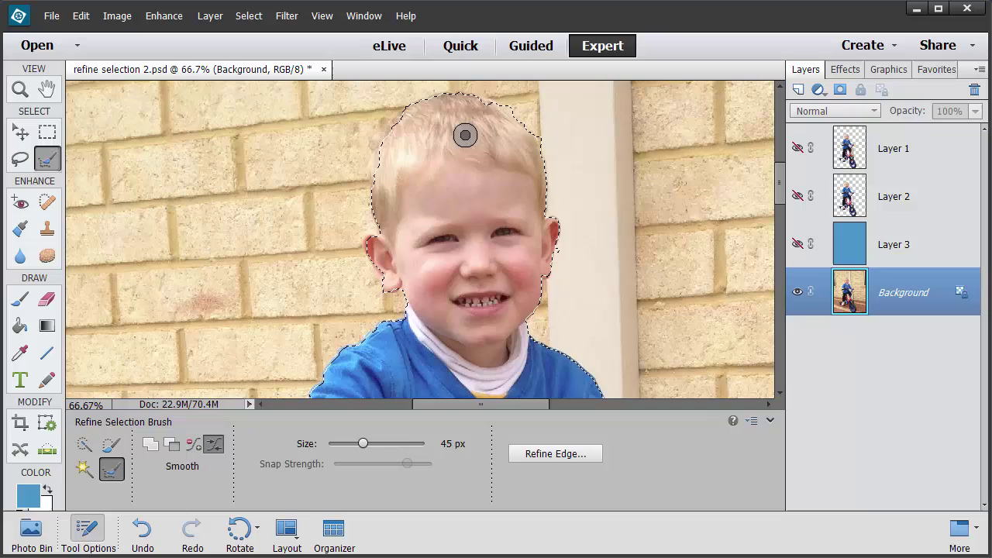
{"action": "key", "text": "ctrl+equal"}
{"action": "key", "text": "ctrl+equal"}
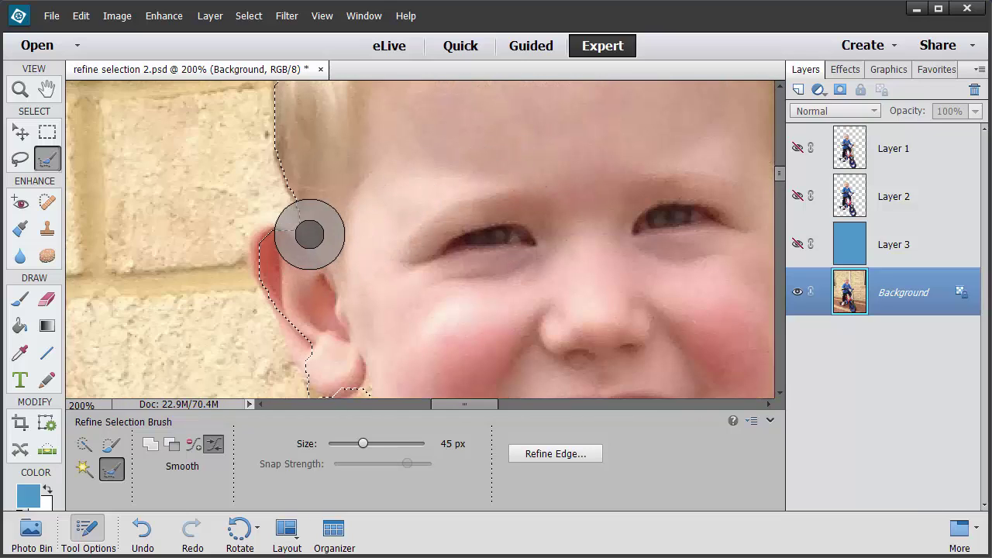
{"action": "mouse_move", "coordinate": [309, 234]}
{"action": "left_mouse_down"}
{"action": "mouse_move", "coordinate": [264, 236]}
{"action": "mouse_move", "coordinate": [262, 267]}
{"action": "mouse_move", "coordinate": [293, 332]}
{"action": "left_mouse_up"}
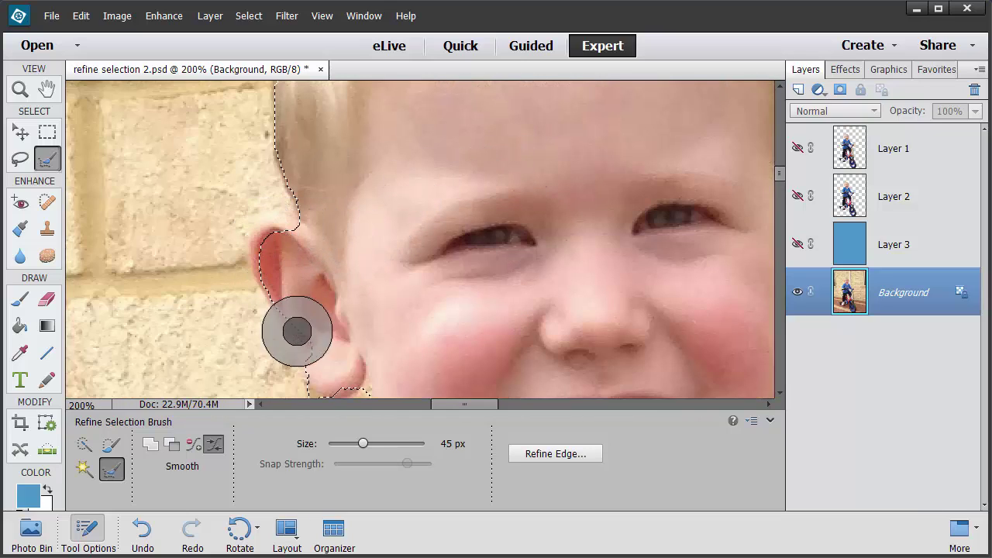
Switch the brush to Push mode and push the selection edge out to the outer contour of the boy's right ear.
{"action": "left_click", "coordinate": [188, 448]}
{"action": "mouse_move", "coordinate": [292, 246]}
{"action": "left_mouse_down"}
{"action": "mouse_move", "coordinate": [263, 243]}
{"action": "mouse_move", "coordinate": [298, 236]}
{"action": "mouse_move", "coordinate": [262, 262]}
{"action": "mouse_move", "coordinate": [317, 375]}
{"action": "left_mouse_up"}
{"action": "left_click_drag", "start_coordinate": [394, 315], "coordinate": [495, 167]}
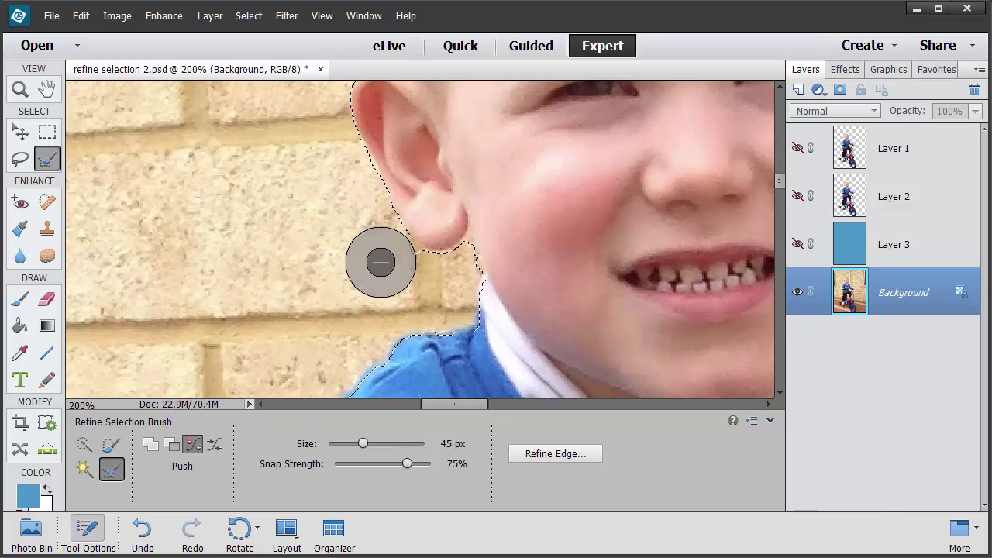
Push the stray selection edge in against the outer contour of the boy's left ear and cheek.
{"action": "left_click_drag", "start_coordinate": [443, 404], "coordinate": [495, 393]}
{"action": "mouse_move", "coordinate": [348, 188]}
{"action": "left_mouse_down"}
{"action": "mouse_move", "coordinate": [329, 282]}
{"action": "mouse_move", "coordinate": [287, 327]}
{"action": "left_mouse_up"}
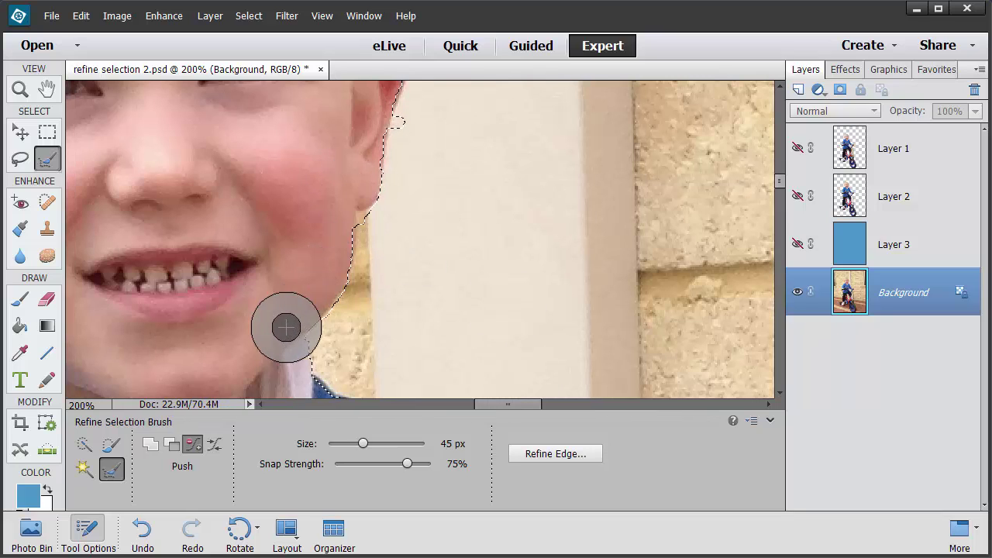
{"action": "left_click_drag", "start_coordinate": [399, 132], "coordinate": [427, 109]}
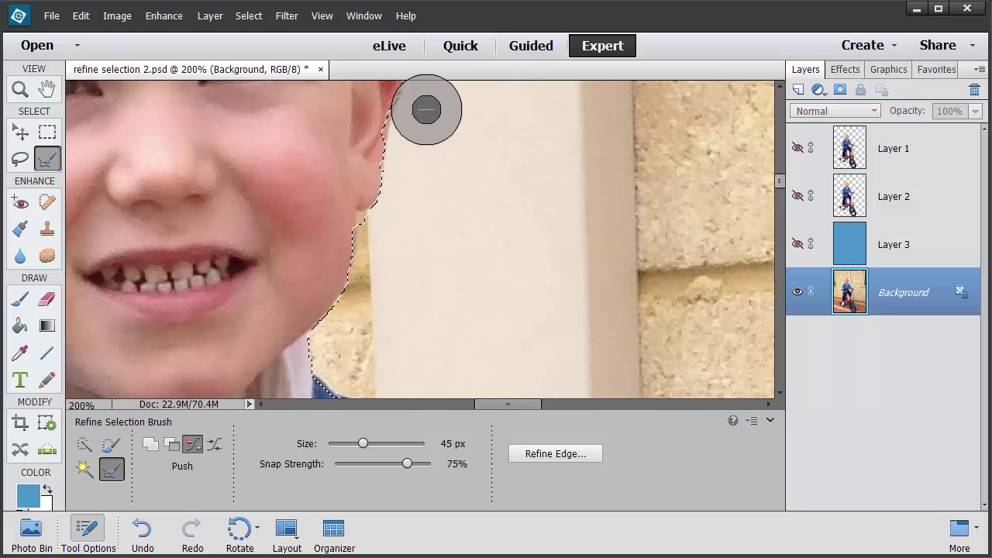
{"action": "scroll", "coordinate": [783, 186], "scroll_direction": "up", "scroll_amount": 10}
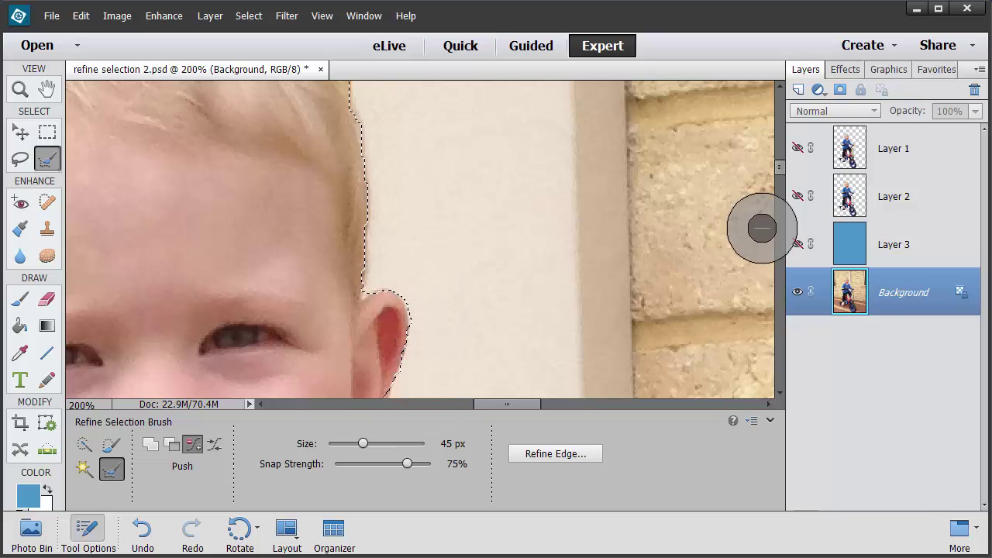
{"action": "left_click", "coordinate": [779, 250]}
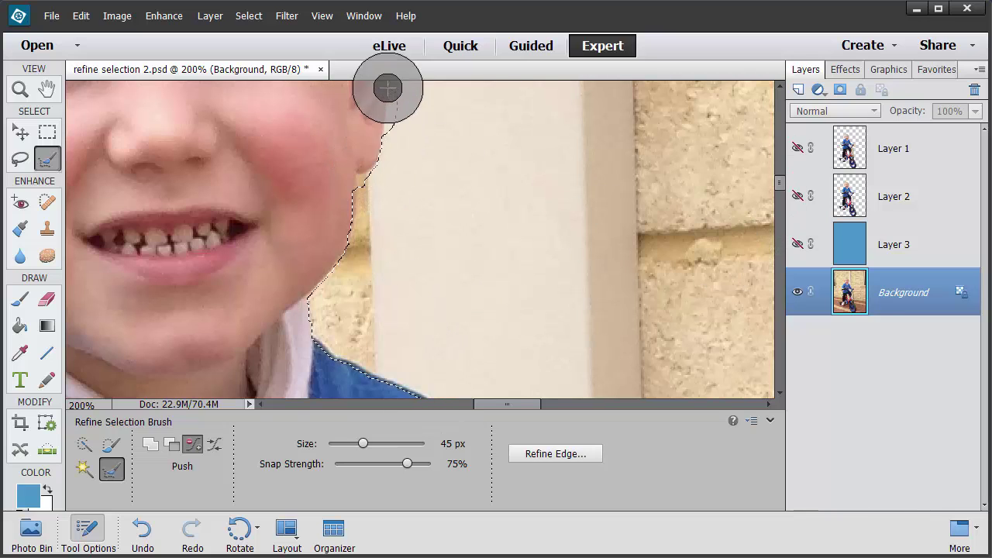
{"action": "scroll", "coordinate": [783, 185], "scroll_direction": "up", "scroll_amount": 4}
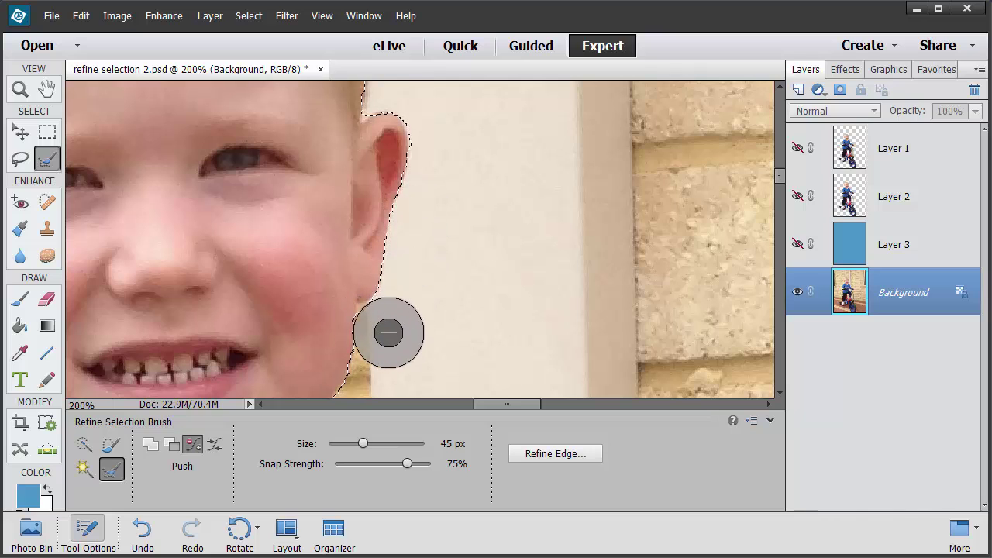
Push the selection edge onto the hair outline over the boy's head and even it out in Smooth mode at 45 px.
{"action": "scroll", "coordinate": [780, 155], "scroll_direction": "up", "scroll_amount": 6}
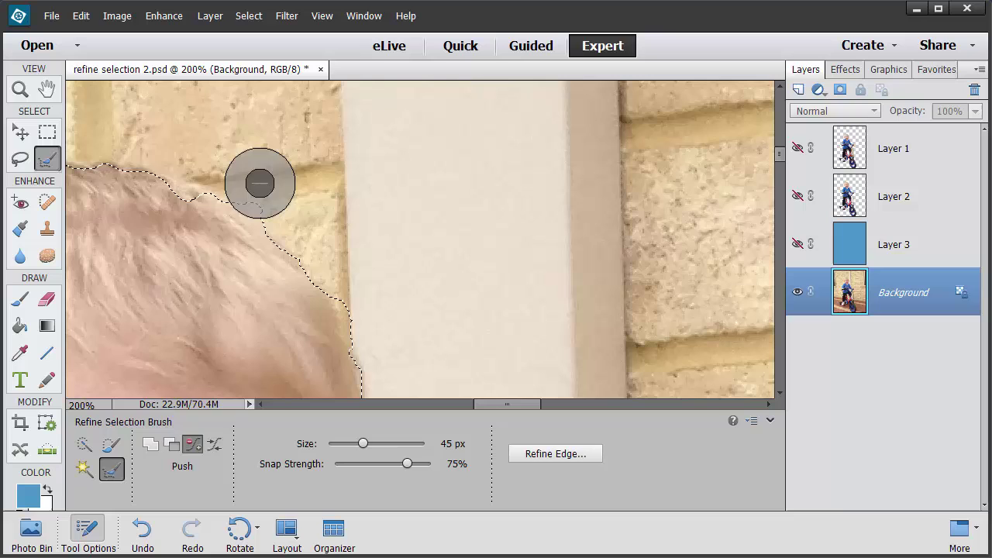
{"action": "left_click_drag", "start_coordinate": [518, 411], "coordinate": [483, 412]}
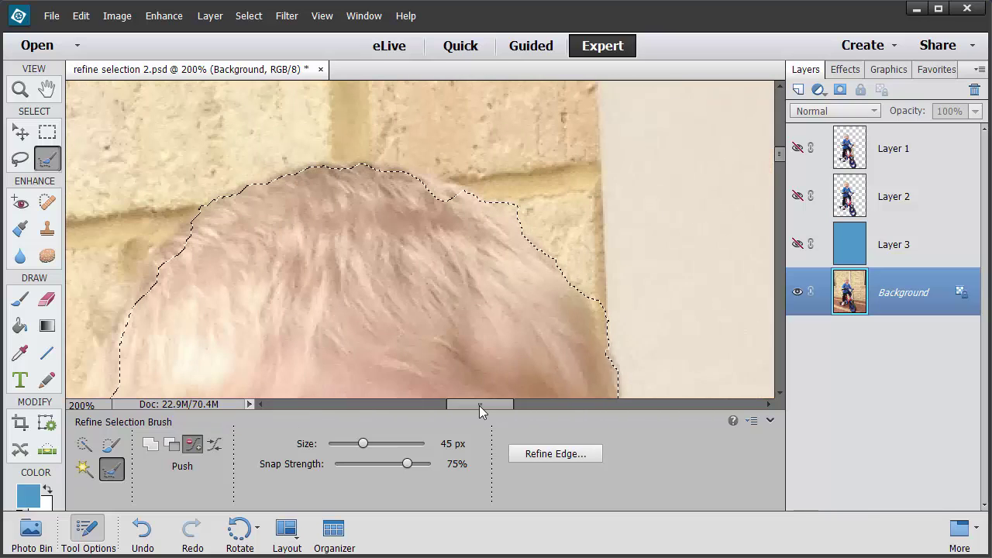
{"action": "scroll", "coordinate": [481, 288], "scroll_direction": "up", "scroll_amount": 2}
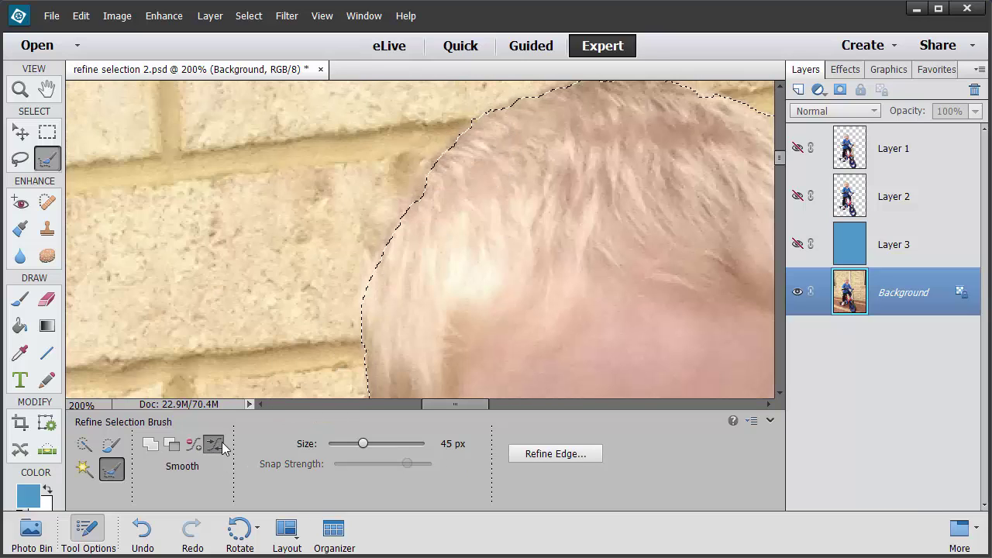
{"action": "mouse_move", "coordinate": [423, 242]}
{"action": "left_mouse_down"}
{"action": "mouse_move", "coordinate": [458, 175]}
{"action": "mouse_move", "coordinate": [510, 121]}
{"action": "mouse_move", "coordinate": [581, 100]}
{"action": "mouse_move", "coordinate": [666, 95]}
{"action": "left_mouse_up"}
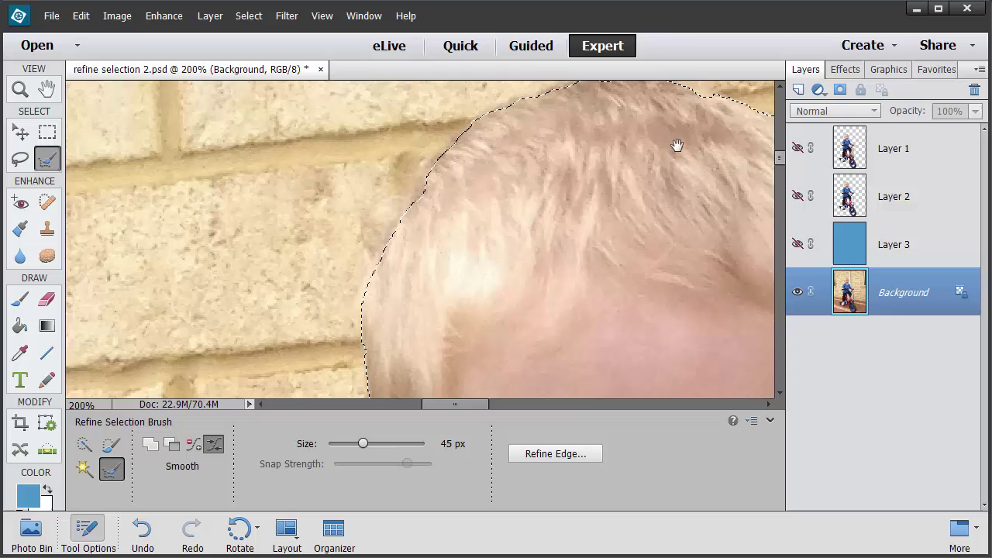
{"action": "left_click_drag", "start_coordinate": [675, 147], "coordinate": [670, 256]}
{"action": "mouse_move", "coordinate": [669, 194]}
{"action": "left_mouse_down"}
{"action": "mouse_move", "coordinate": [598, 182]}
{"action": "mouse_move", "coordinate": [462, 230]}
{"action": "mouse_move", "coordinate": [417, 278]}
{"action": "mouse_move", "coordinate": [356, 396]}
{"action": "mouse_move", "coordinate": [414, 270]}
{"action": "mouse_move", "coordinate": [502, 207]}
{"action": "mouse_move", "coordinate": [635, 182]}
{"action": "mouse_move", "coordinate": [714, 207]}
{"action": "mouse_move", "coordinate": [475, 232]}
{"action": "mouse_move", "coordinate": [390, 196]}
{"action": "mouse_move", "coordinate": [309, 183]}
{"action": "left_mouse_up"}
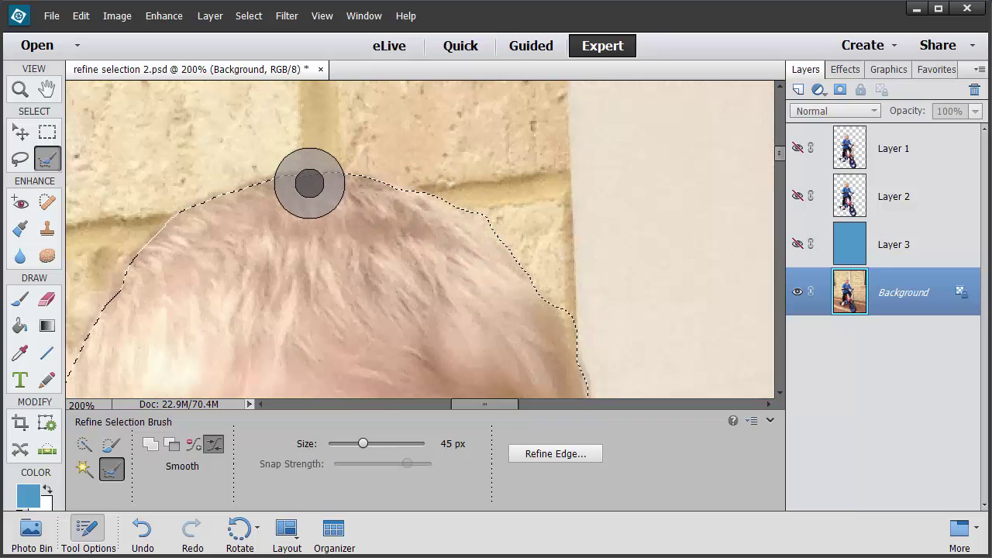
Copy the refined selection from the Background to a new layer, place it directly above Layer 3 and show Layer 3.
{"action": "key", "text": "ctrl+0"}
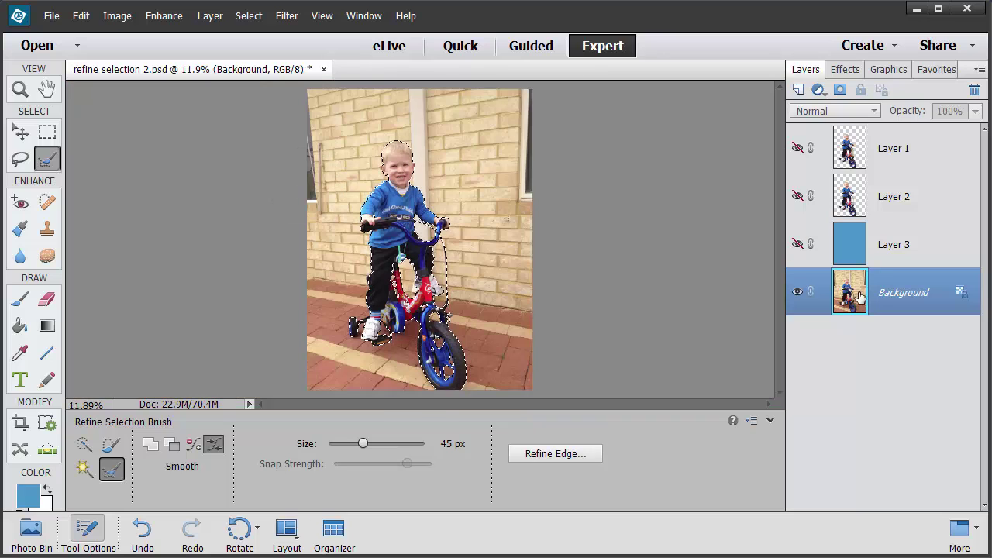
{"action": "key", "text": "ctrl+j"}
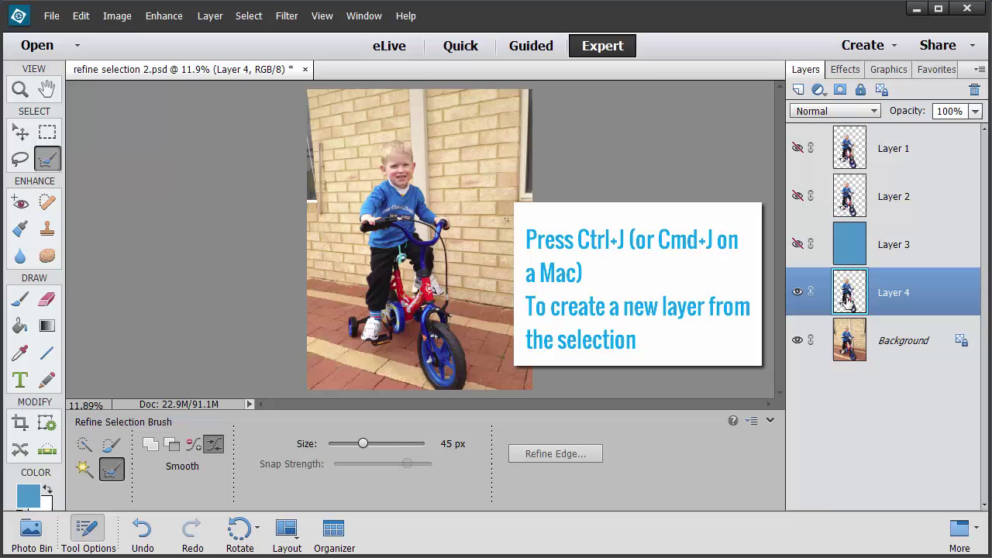
{"action": "left_click_drag", "start_coordinate": [848, 295], "coordinate": [827, 231]}
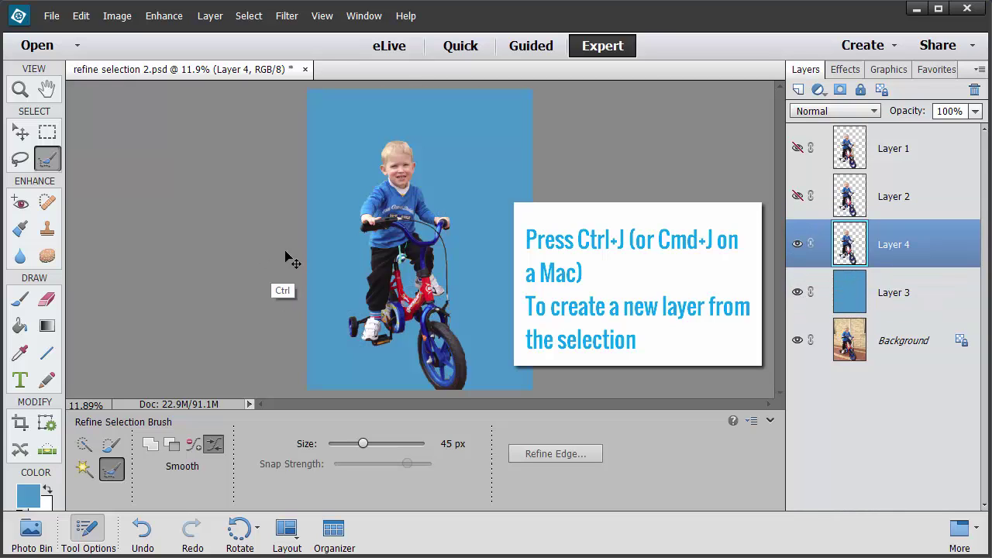
Check the new cut-out's edges around the handlebars, shoulders, ears and hair against the blue layer.
{"action": "key", "text": "ctrl+equal"}
{"action": "key", "text": "ctrl+equal"}
{"action": "key", "text": "ctrl+equal"}
{"action": "key", "text": "ctrl+equal"}
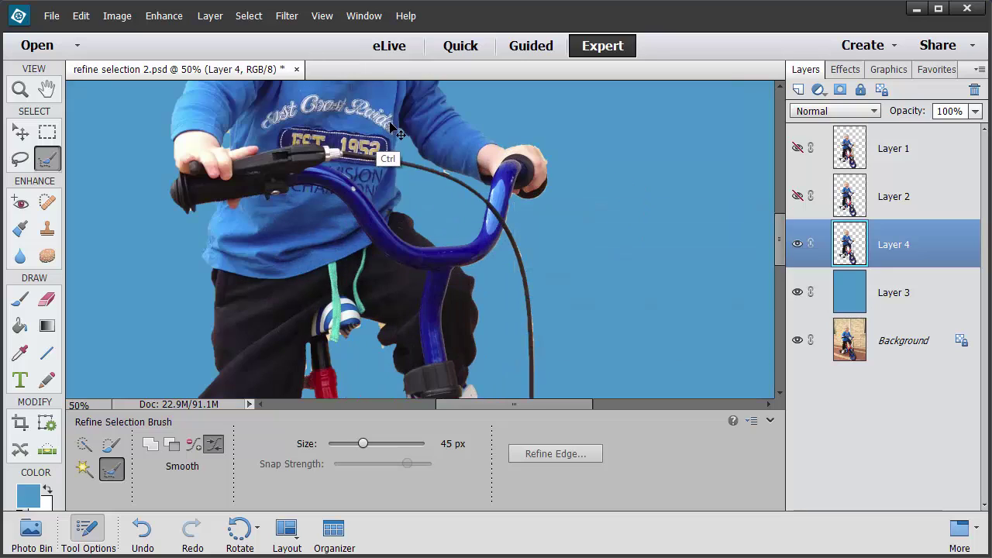
{"action": "left_click_drag", "start_coordinate": [369, 118], "coordinate": [434, 354]}
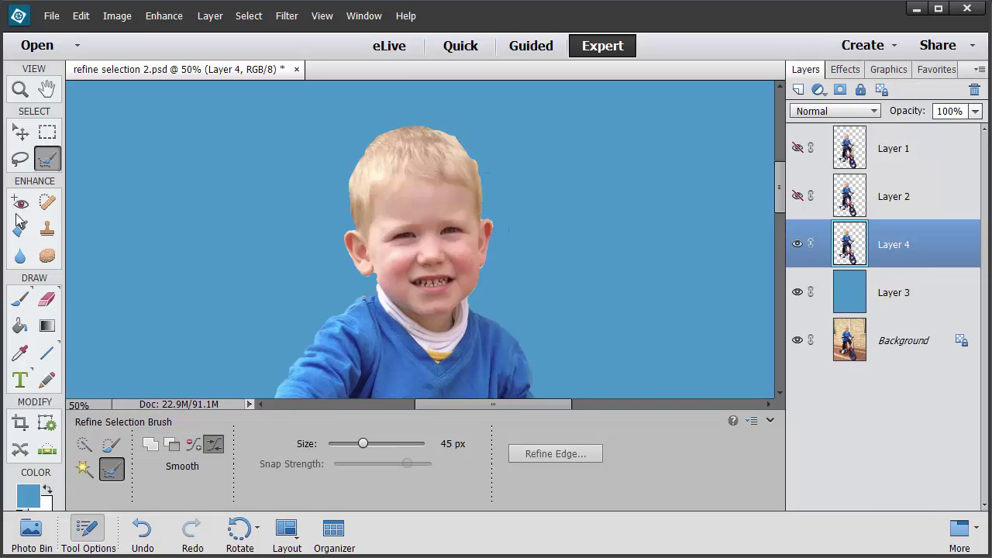
{"action": "left_click", "coordinate": [21, 132]}
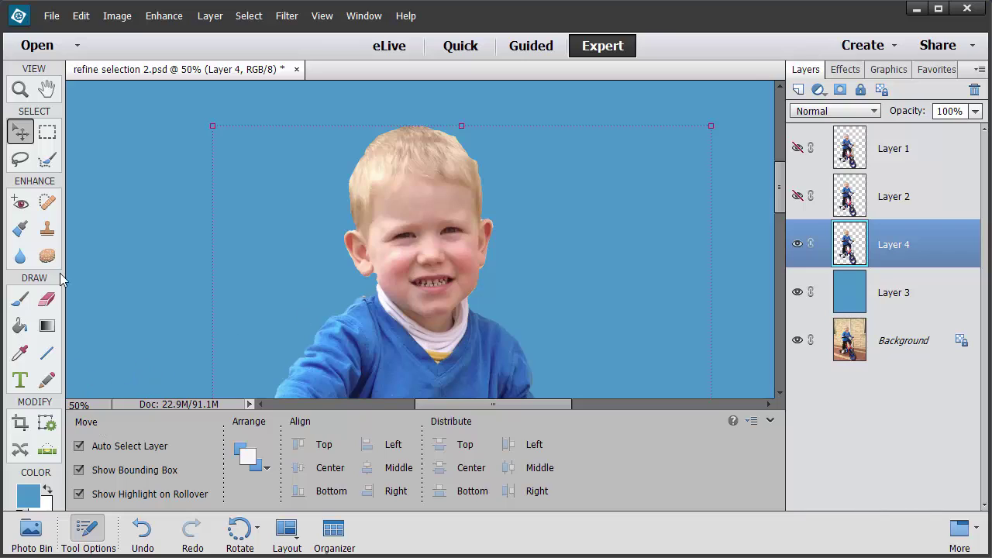
{"action": "left_click", "coordinate": [48, 160]}
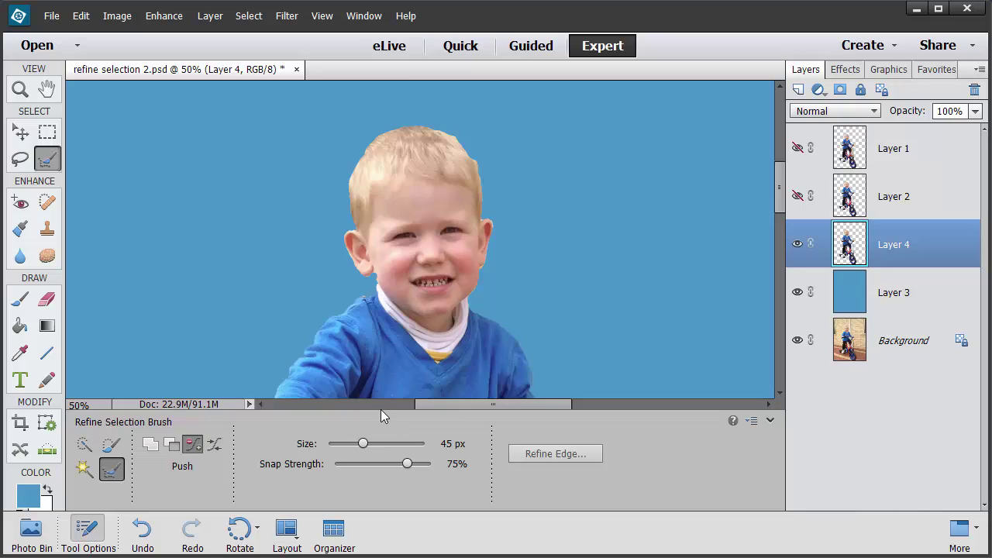
{"action": "key", "text": "ctrl+minus"}
{"action": "key", "text": "ctrl+0"}
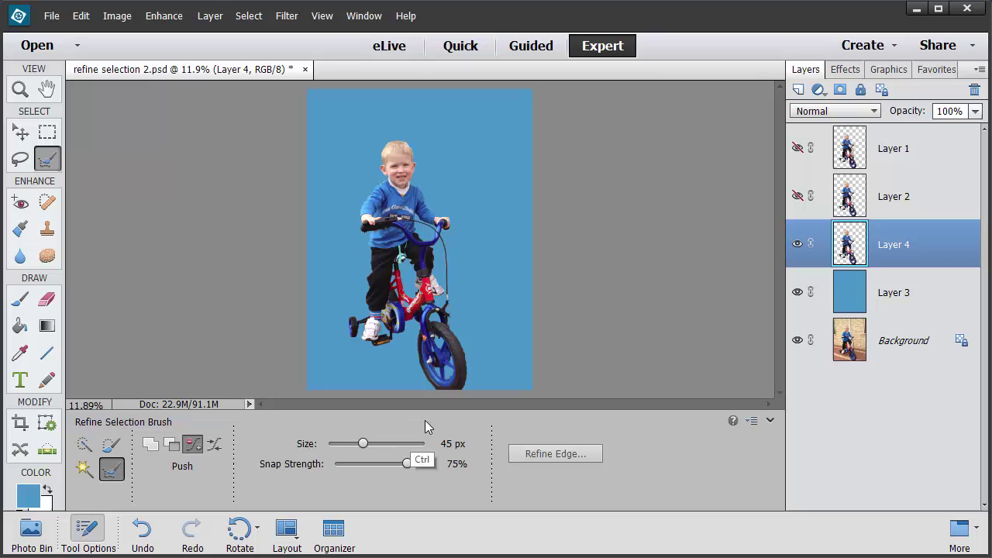